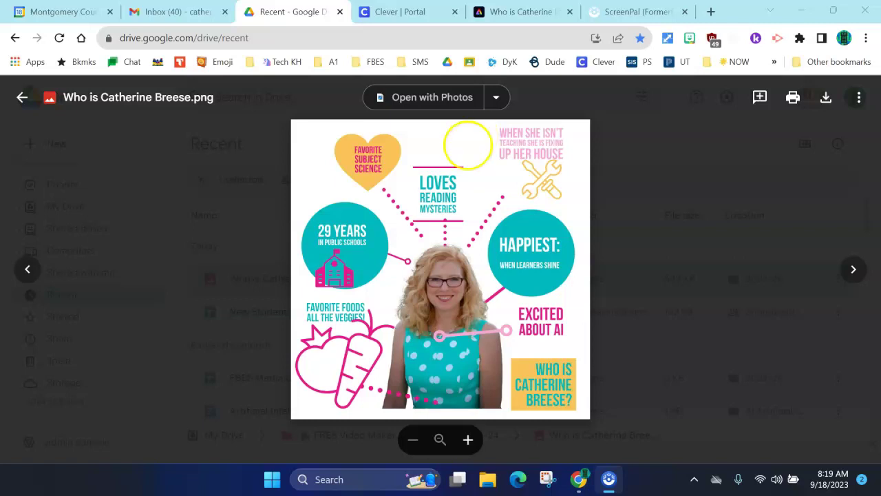
Switch to the Clever portal and launch Adobe Express from the apps there
click(418, 16)
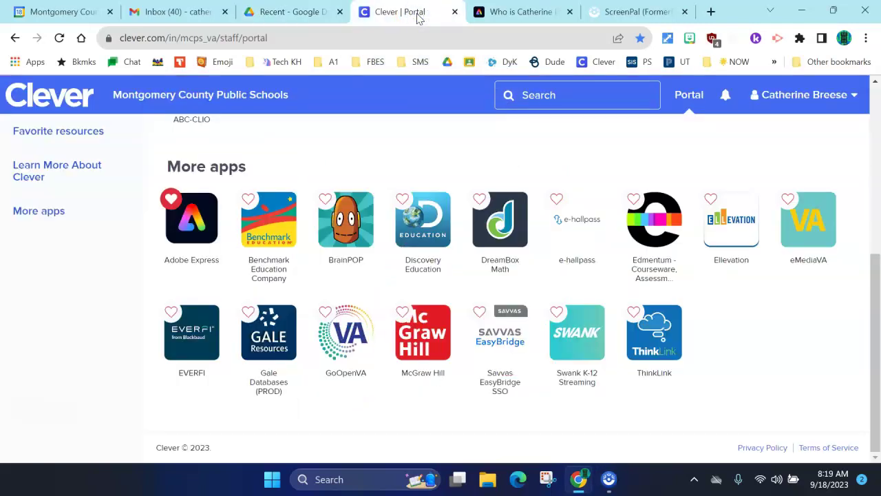
click(198, 238)
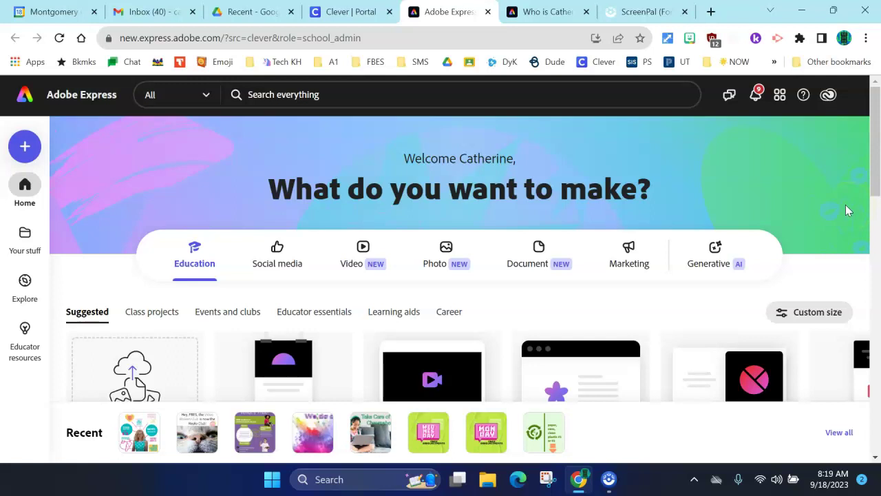
Create a new custom-size project 1200 px wide and 1200 px high, and clear the search pane away from the blank page
click(811, 314)
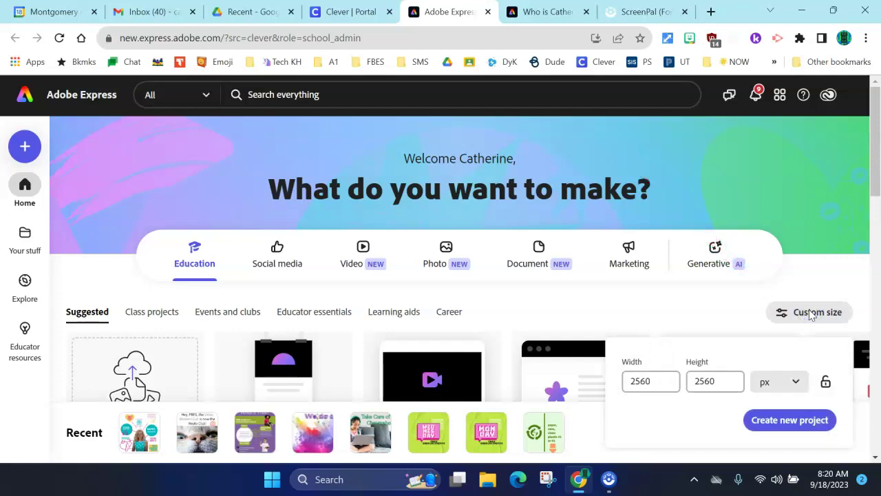
drag(662, 383, 628, 375)
text(1200)
key(Tab)
text(120)
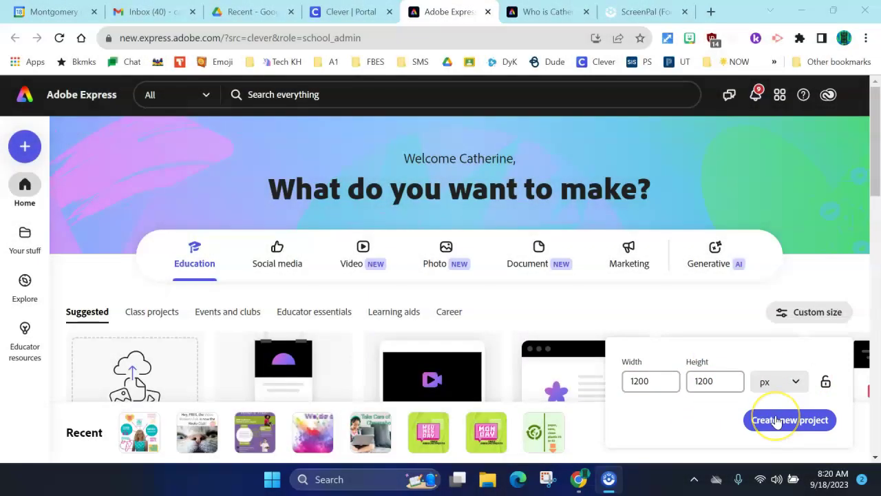
click(777, 420)
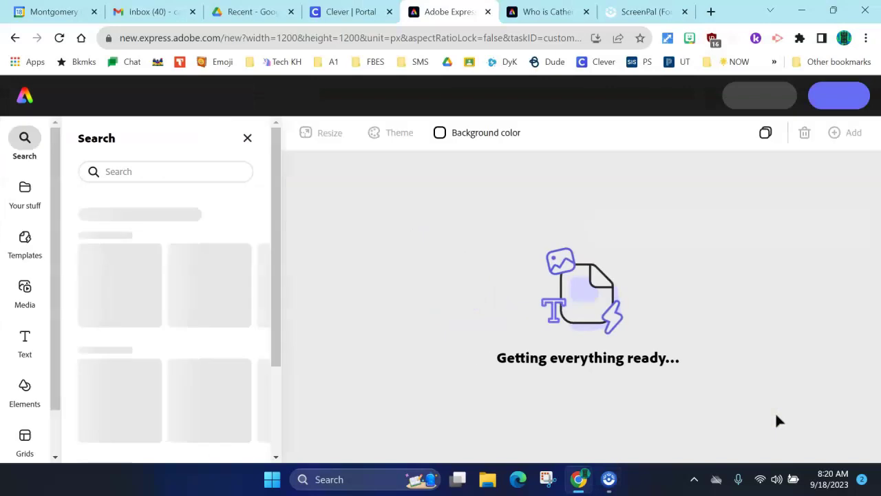
click(777, 421)
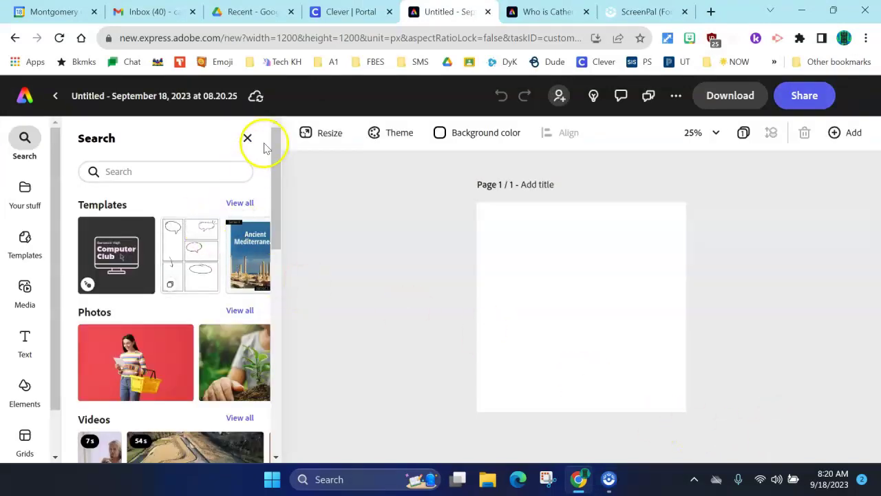
click(246, 140)
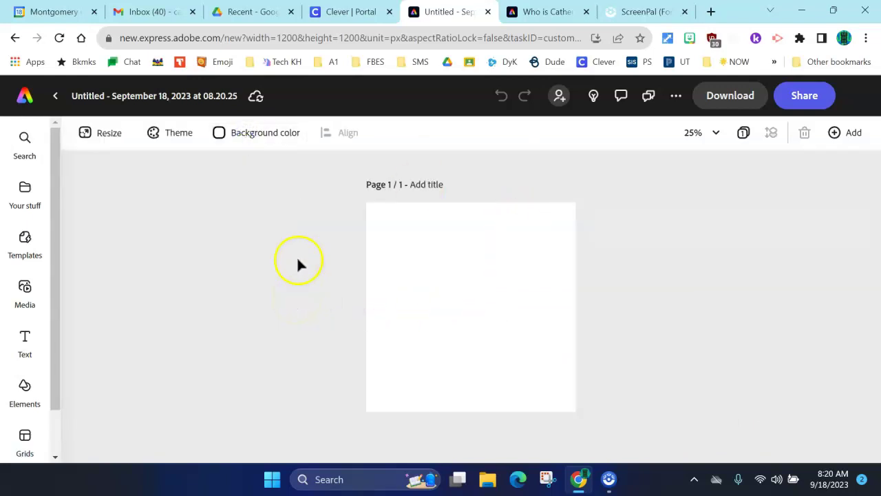
Set the page background to the recommended light aqua color #D8F0F0
click(258, 137)
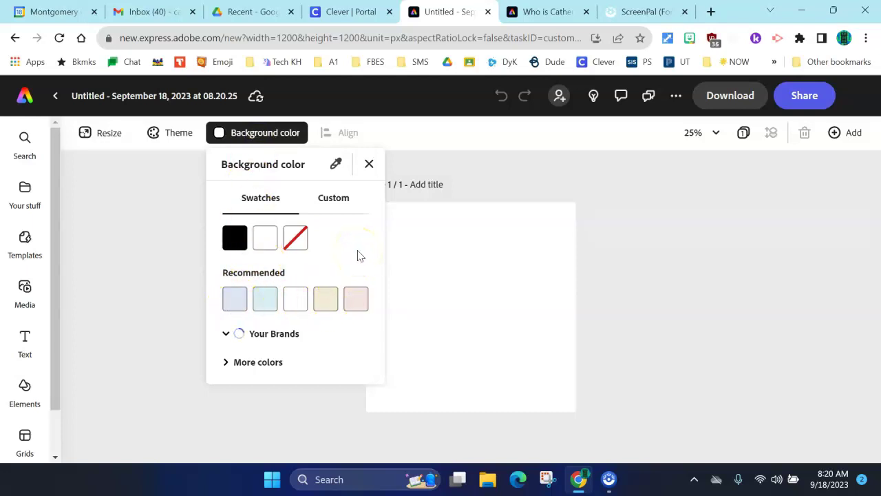
click(228, 363)
scroll(228, 360, down, 3)
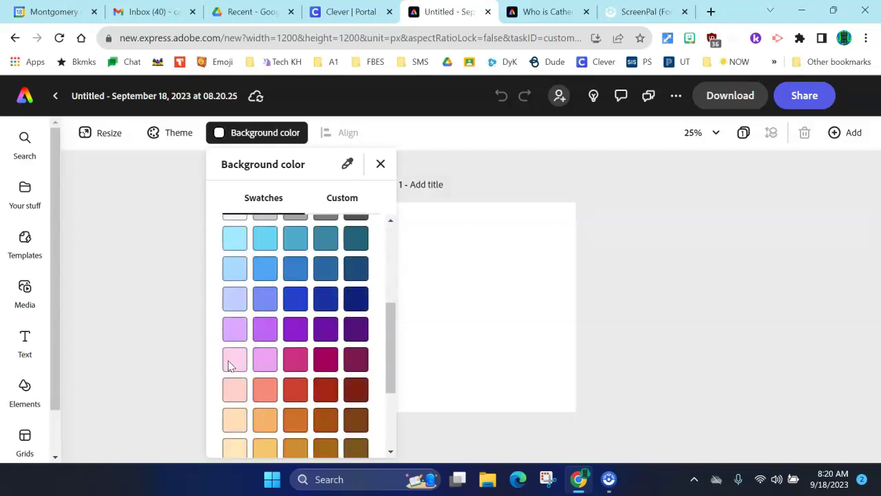
scroll(228, 360, down, 3)
scroll(229, 363, up, 6)
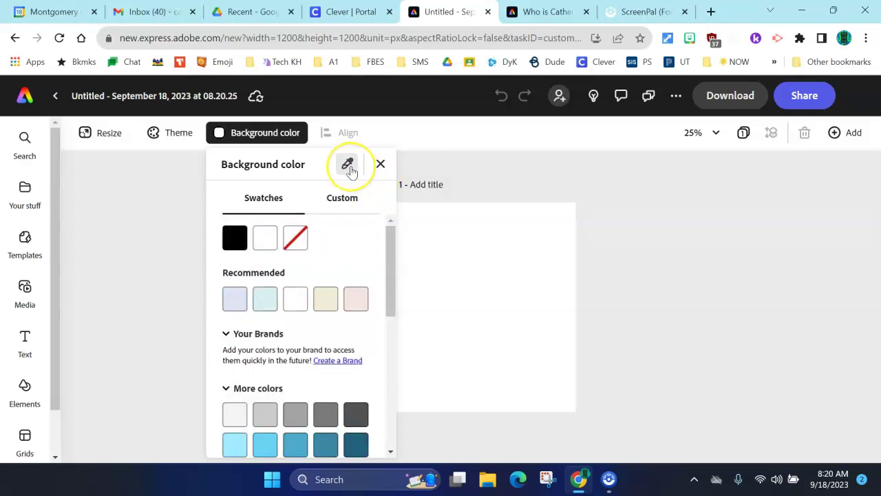
click(265, 302)
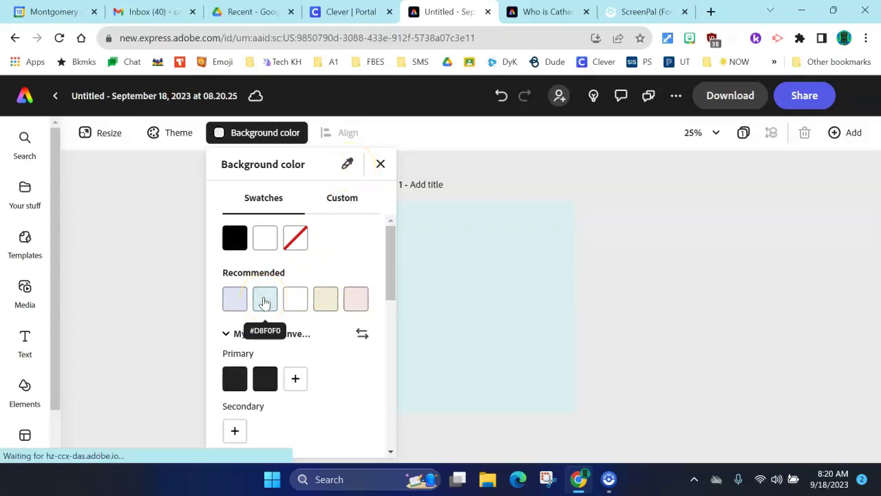
click(381, 165)
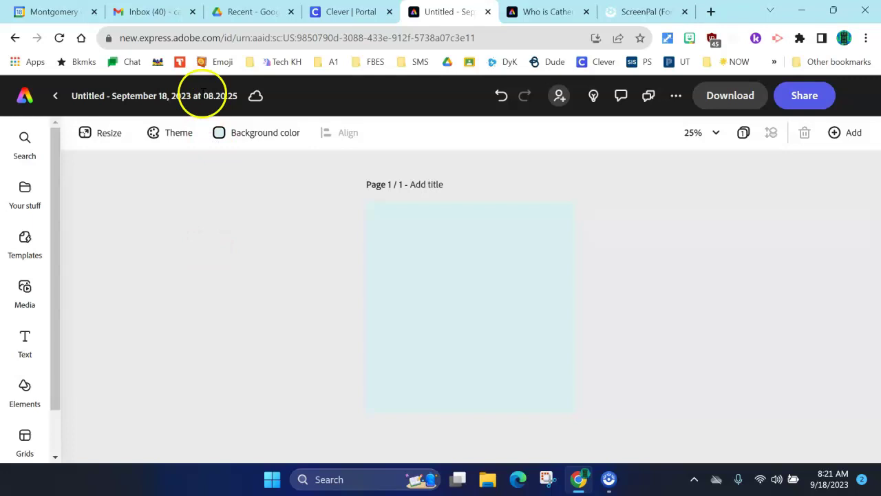
Rename the project as All About Me
click(198, 96)
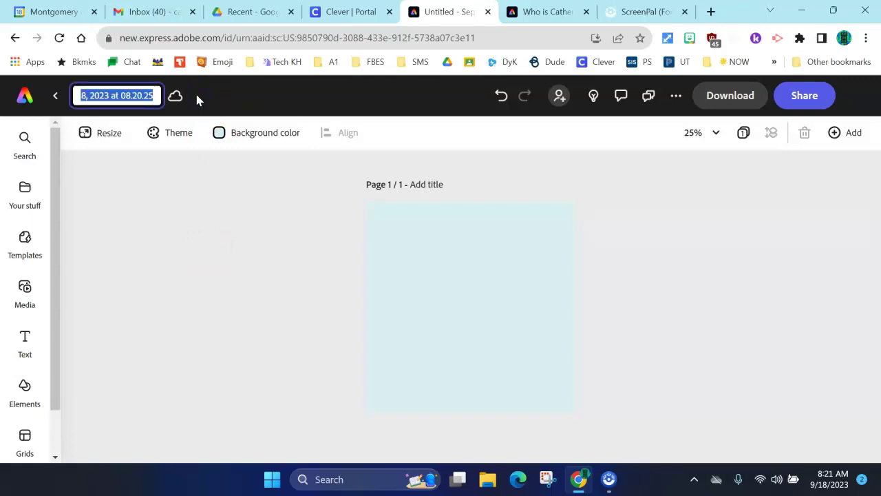
text(All About Me)
click(194, 114)
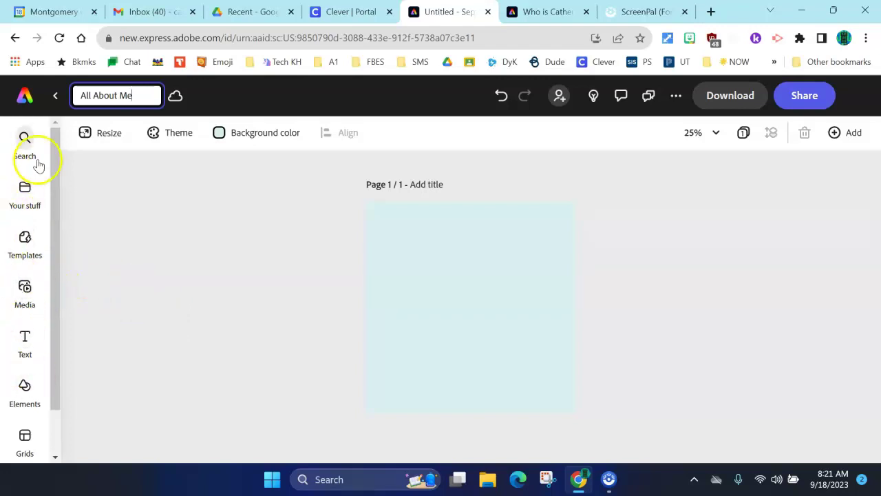
Search the stock photos for "student with laptop" and add the yellow-background photo of the seated woman raising both arms
click(25, 289)
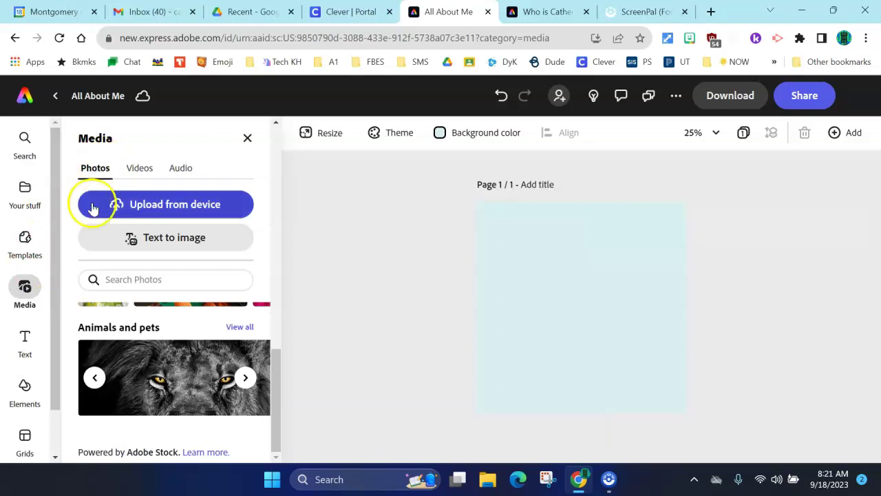
click(109, 279)
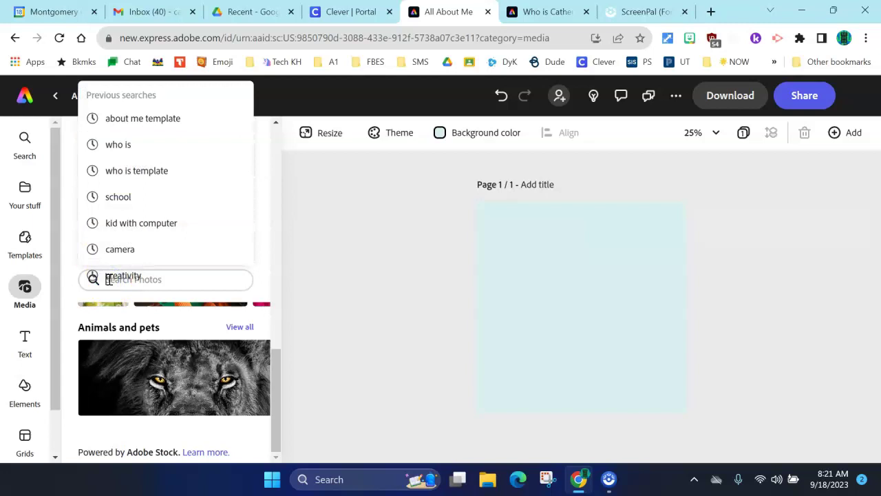
text(student with laptop)
key(Return)
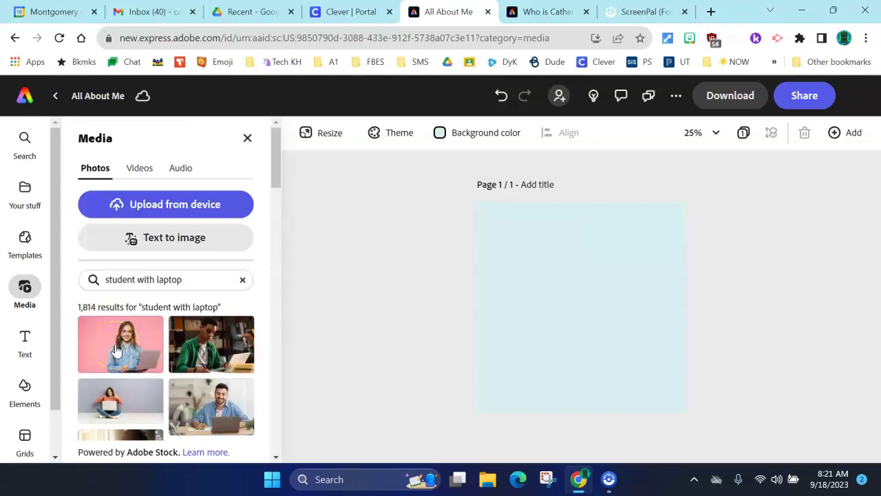
scroll(116, 350, down, 1)
scroll(116, 350, up, 1)
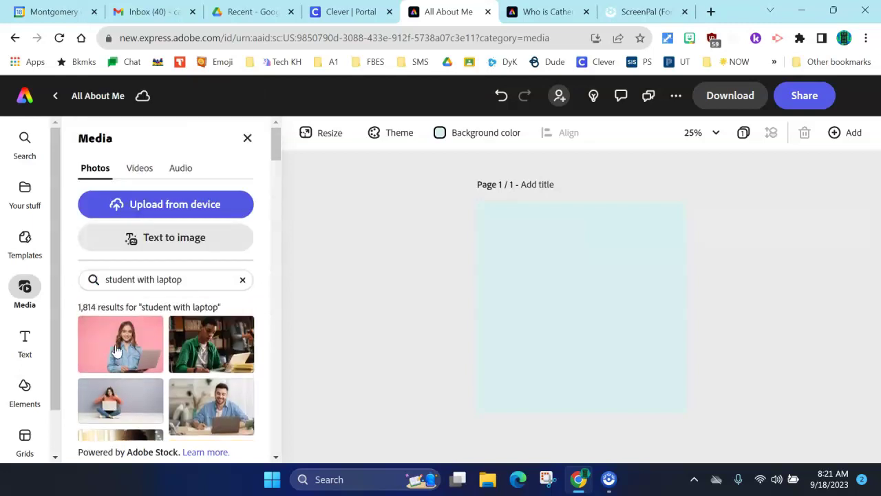
scroll(116, 350, down, 1)
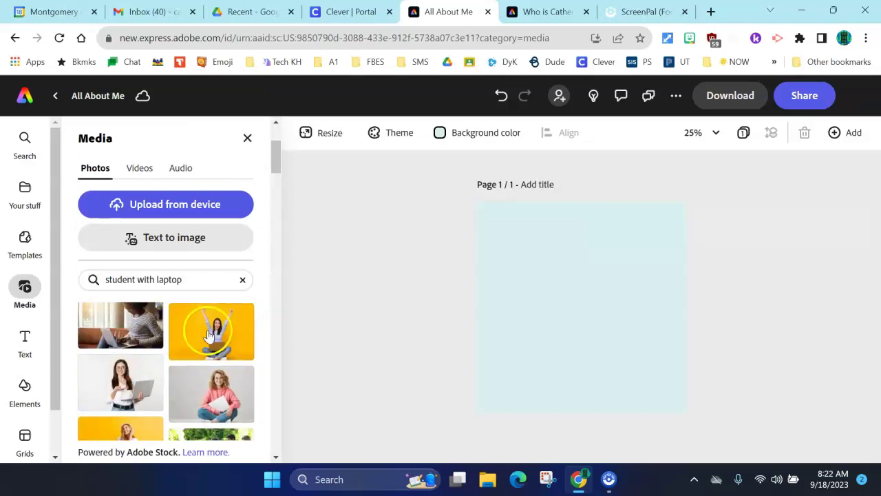
click(185, 331)
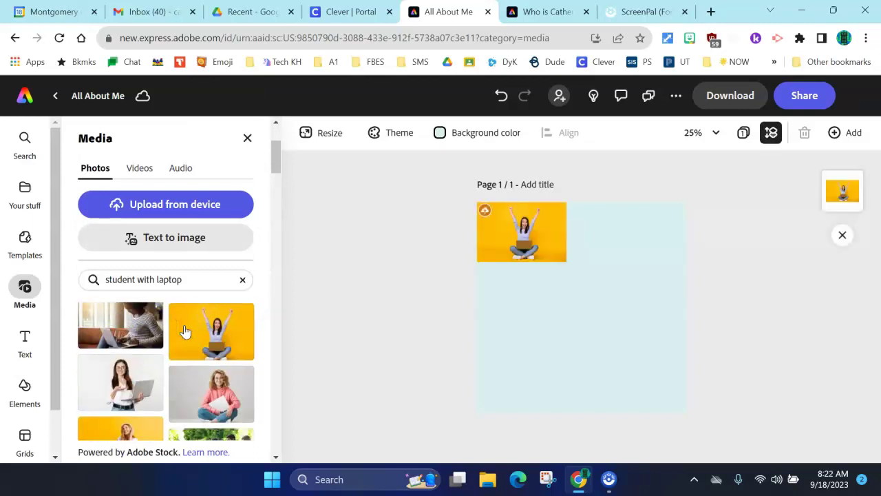
Move the photo to the bottom of the page and enlarge it to almost the full page width
click(506, 230)
drag(507, 233, 580, 382)
drag(549, 352, 488, 311)
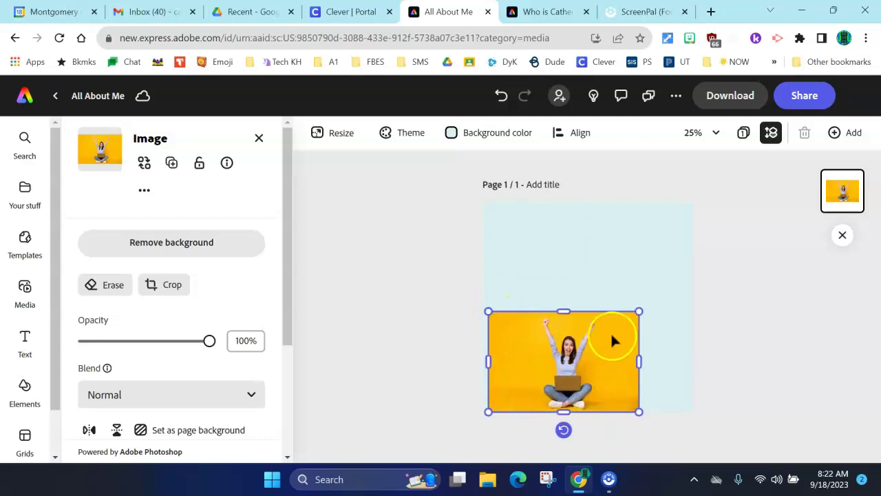
drag(638, 311, 688, 278)
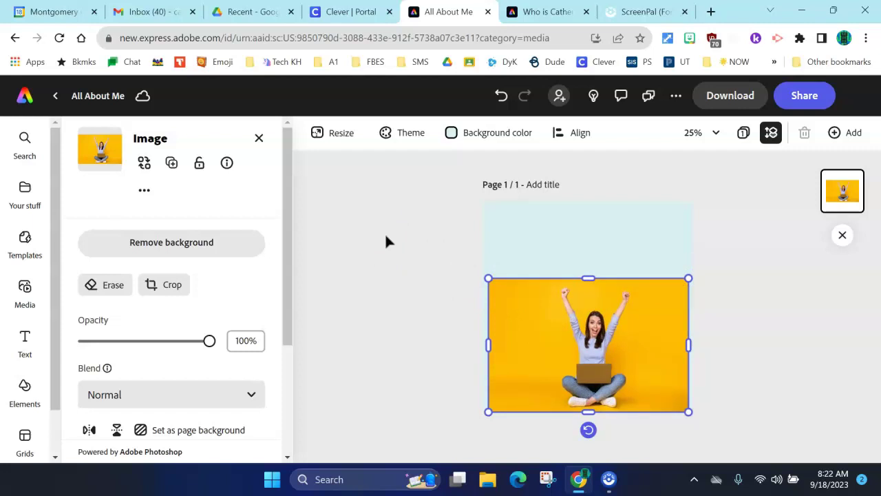
Remove the photo's yellow background and shift the cut-out woman slightly so she sits centered near the page's bottom edge
click(188, 247)
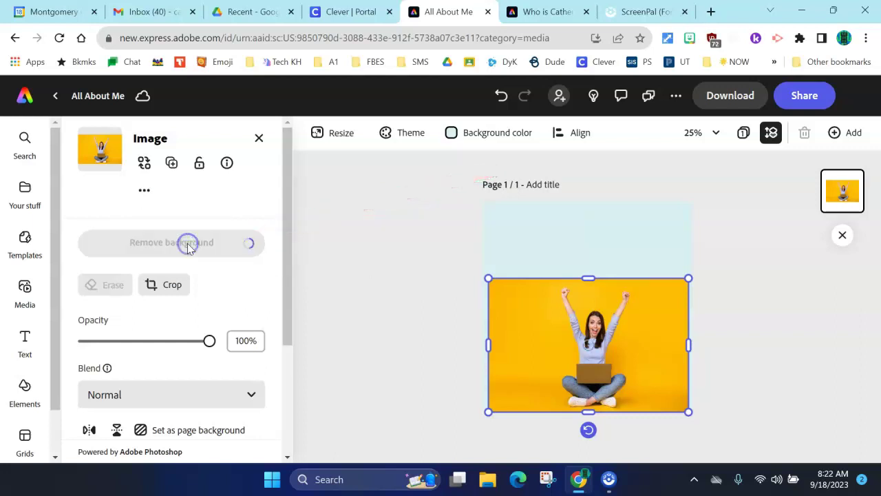
mouse_move(561, 286)
mouse_down()
mouse_move(523, 265)
mouse_move(550, 282)
mouse_up()
click(391, 299)
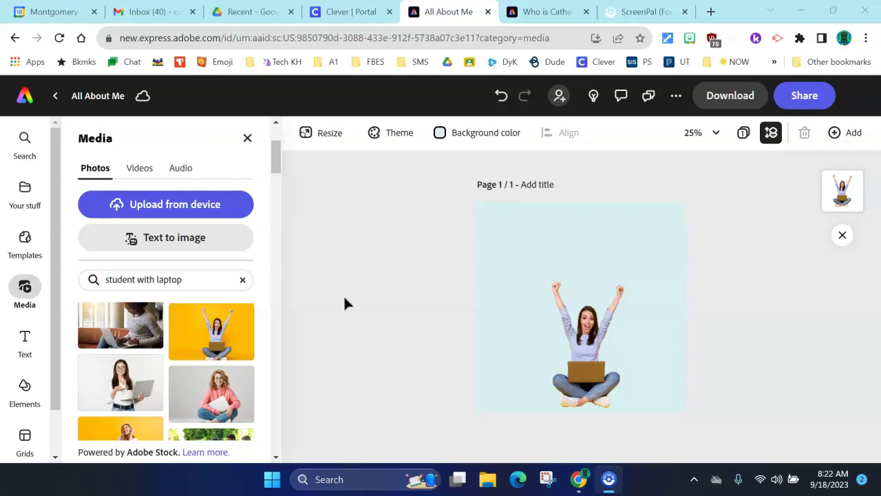
click(247, 138)
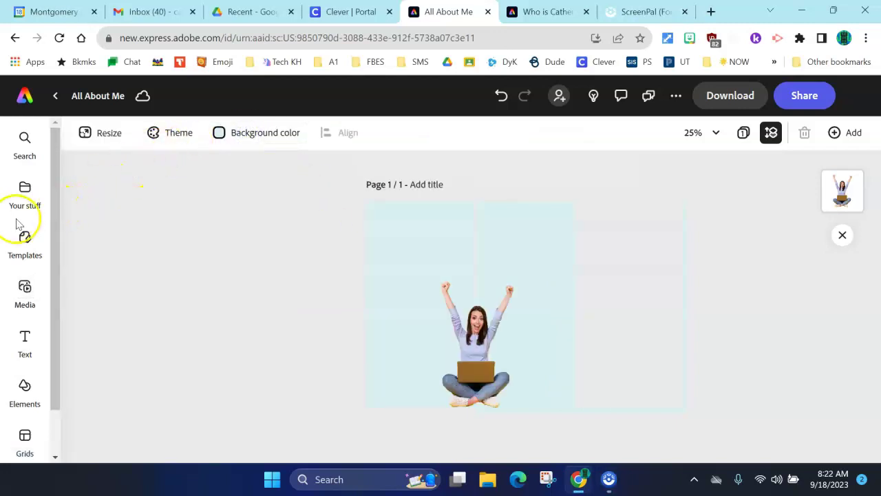
Look through the backgrounds, shapes and icons among the design elements, and add the Nature icon with mountains, pine tree and water
scroll(19, 240, down, 1)
scroll(18, 241, down, 1)
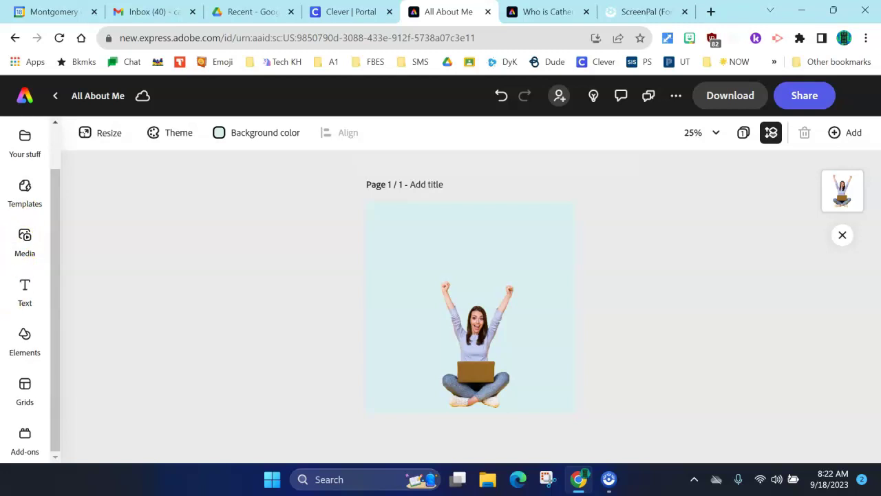
click(26, 334)
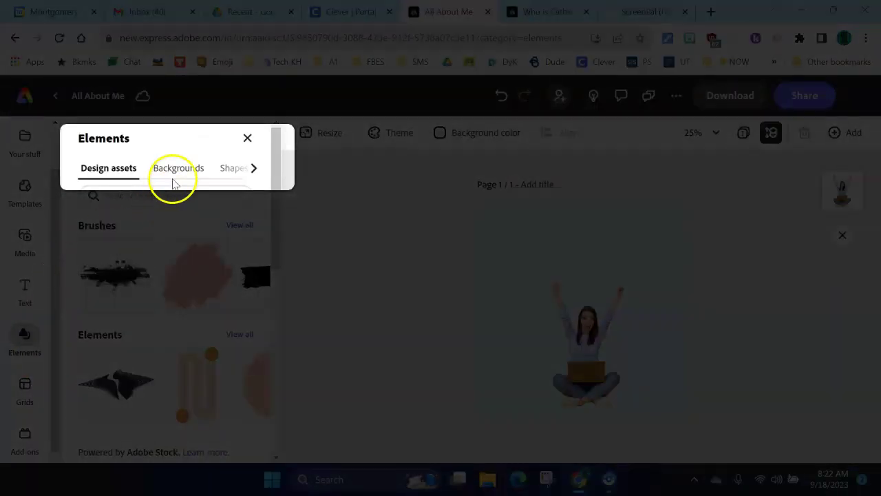
click(174, 171)
click(234, 172)
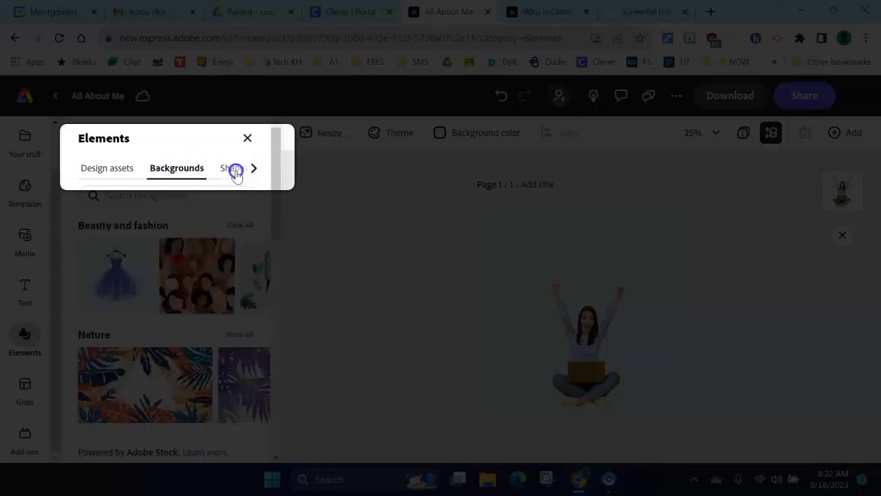
click(255, 173)
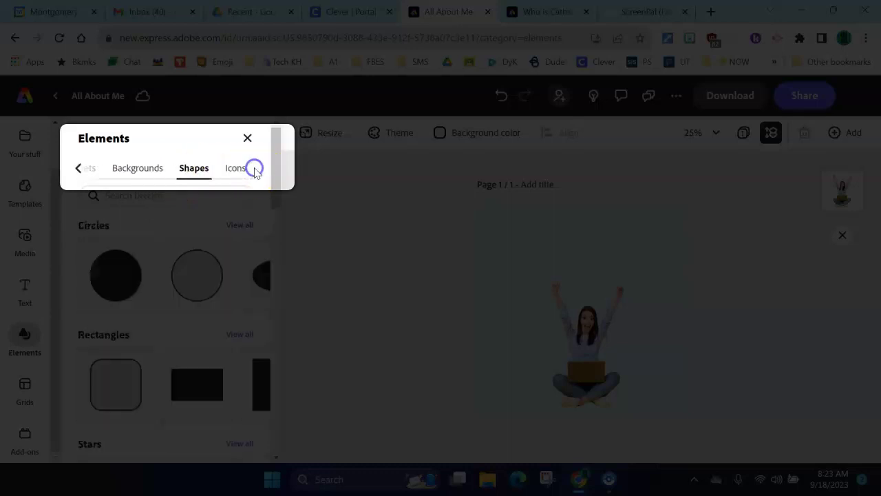
click(238, 172)
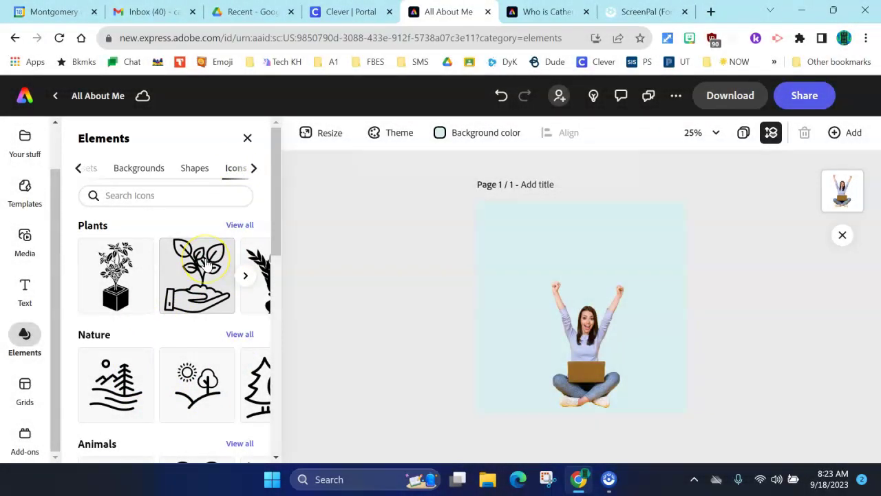
click(120, 396)
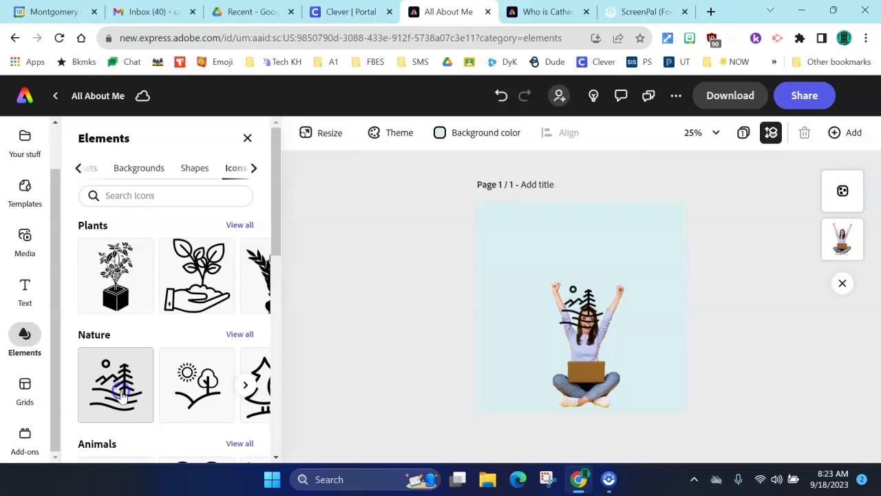
Place the landscape icon in the page's upper-right area above the woman's raised hand and enlarge it
click(547, 314)
click(587, 310)
drag(590, 312, 618, 272)
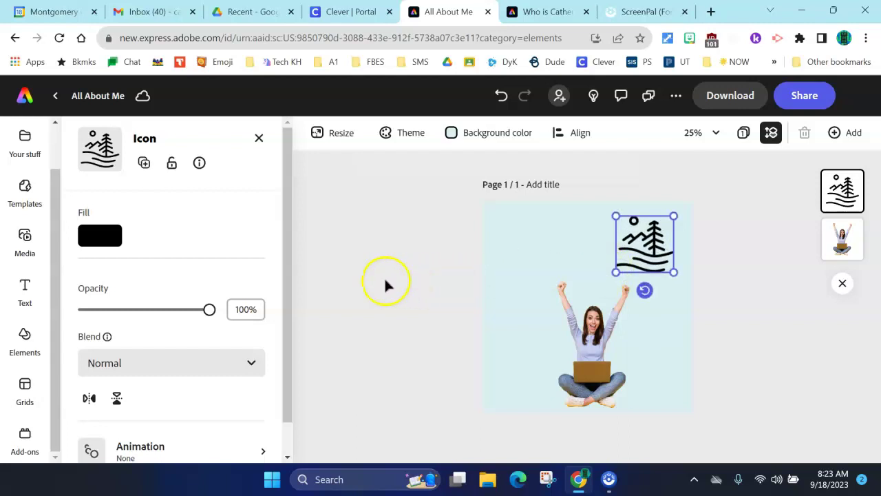
Recolor the landscape icon with the medium royal blue fill from the extended color swatches
click(97, 238)
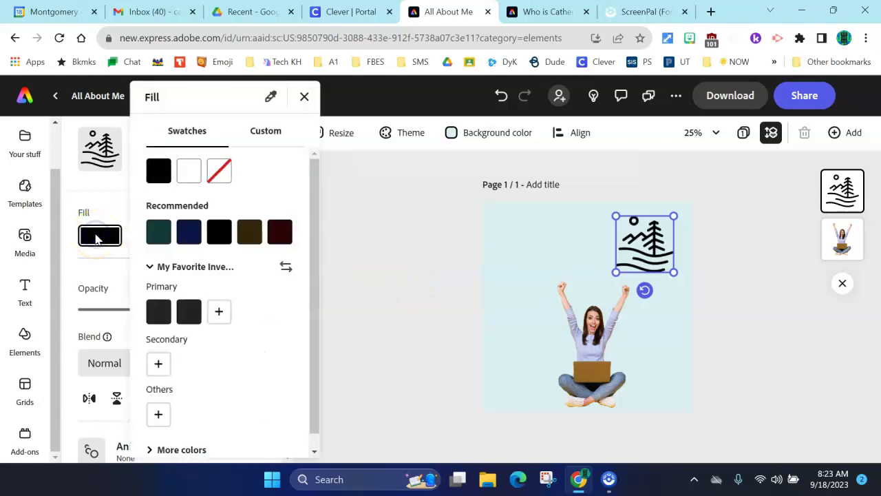
click(265, 297)
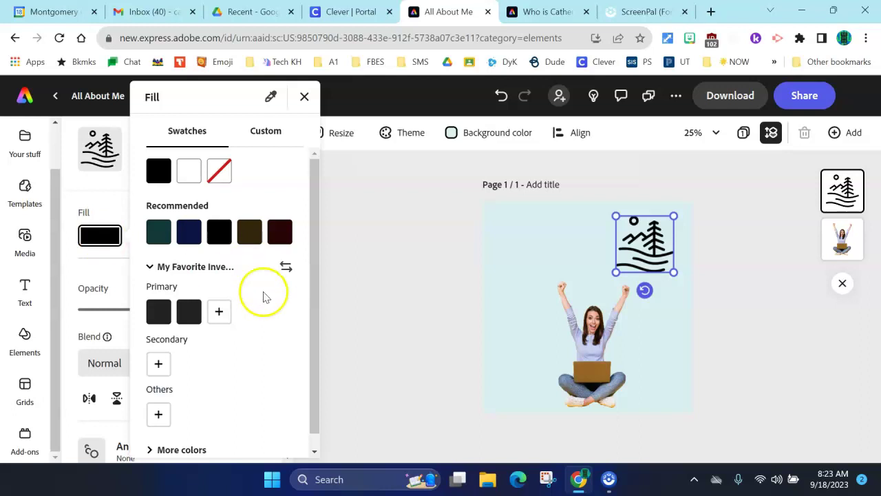
scroll(265, 297, down, 1)
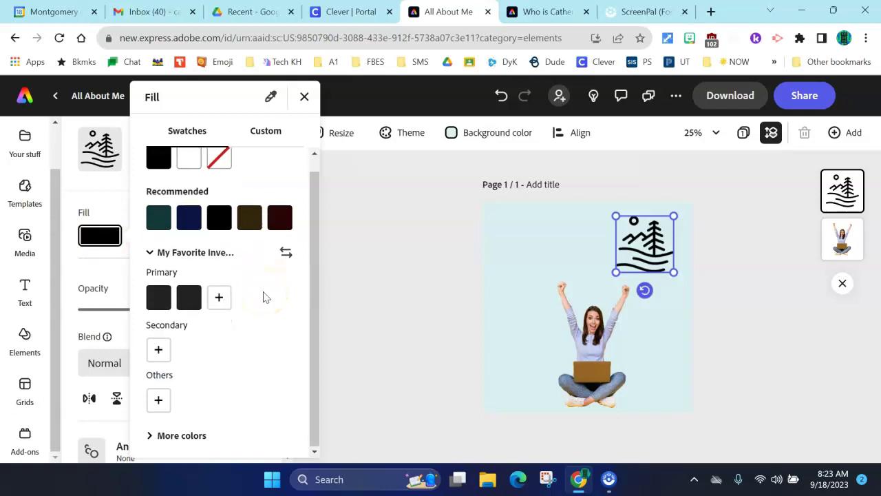
click(183, 435)
scroll(252, 356, down, 3)
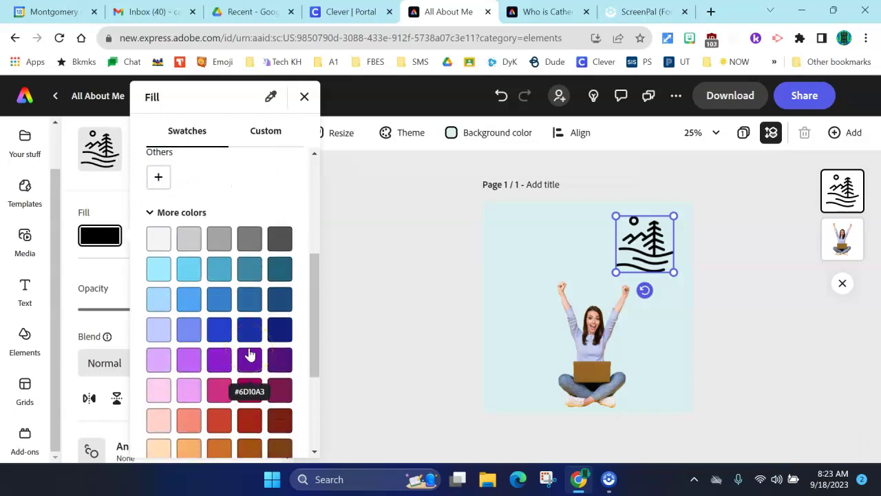
click(219, 331)
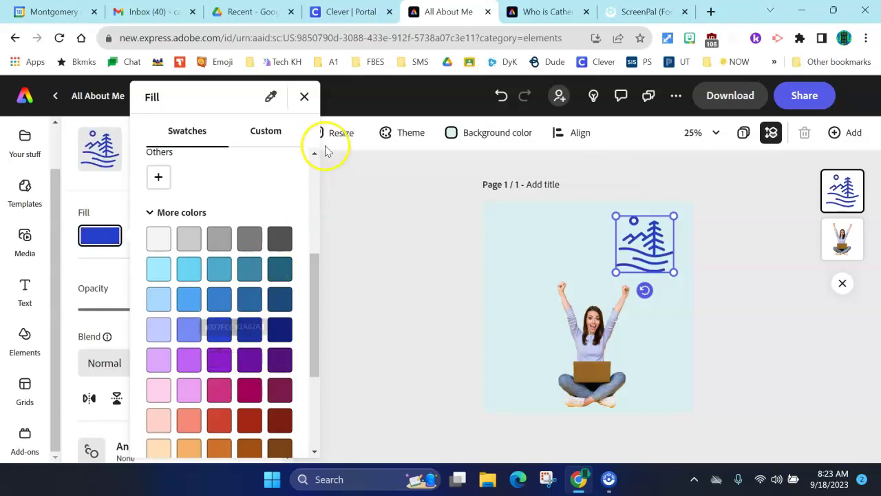
click(305, 97)
Add a solid circle shape, place it in the page's upper-left corner and enlarge it until it nears the woman's raised hand
click(194, 173)
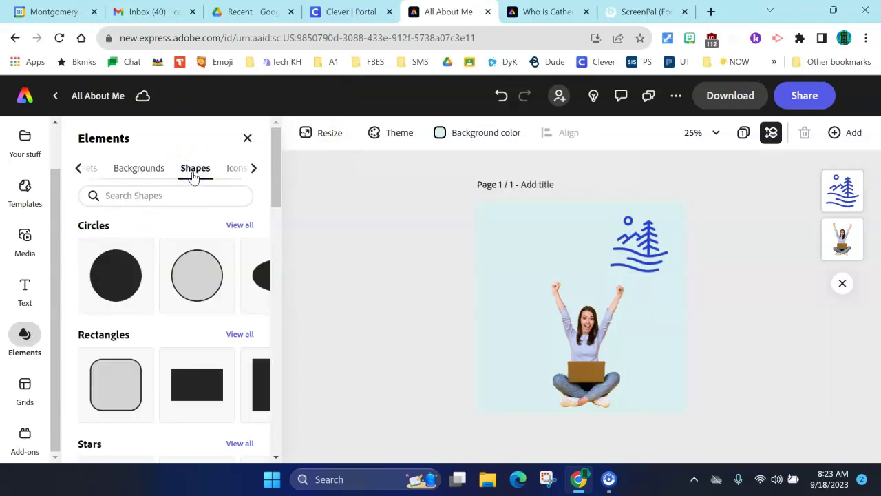
click(115, 278)
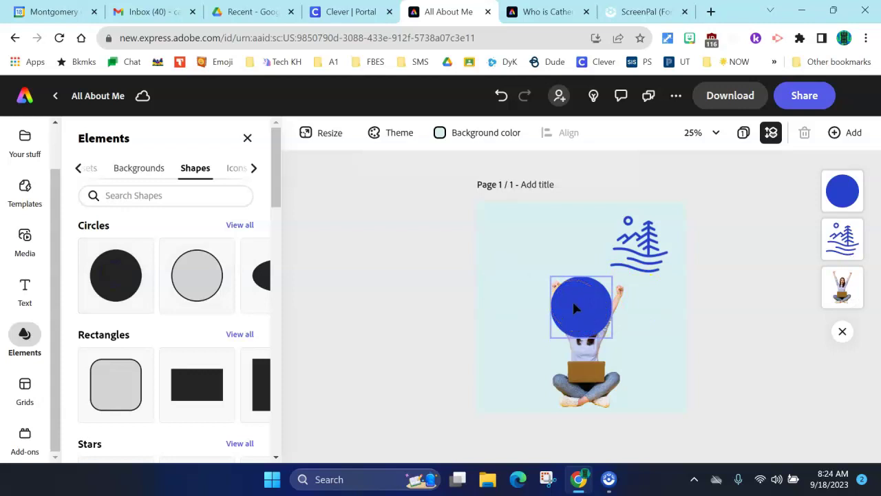
drag(575, 308, 515, 243)
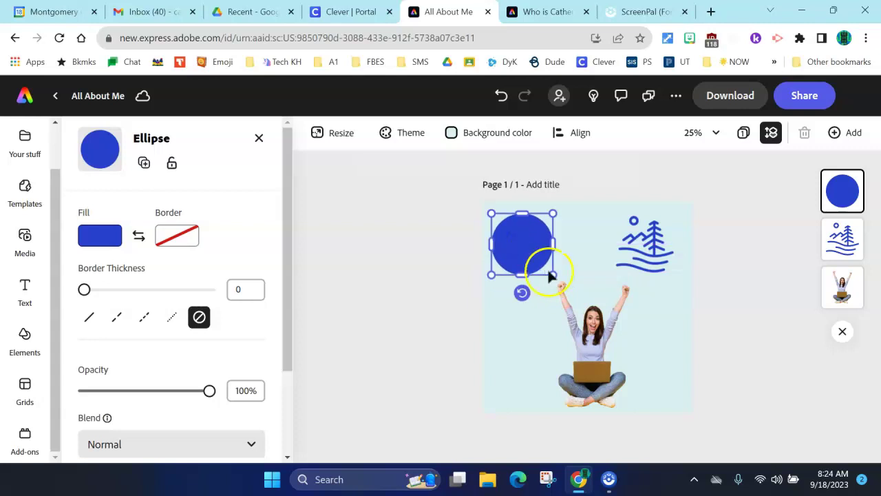
drag(553, 276, 542, 258)
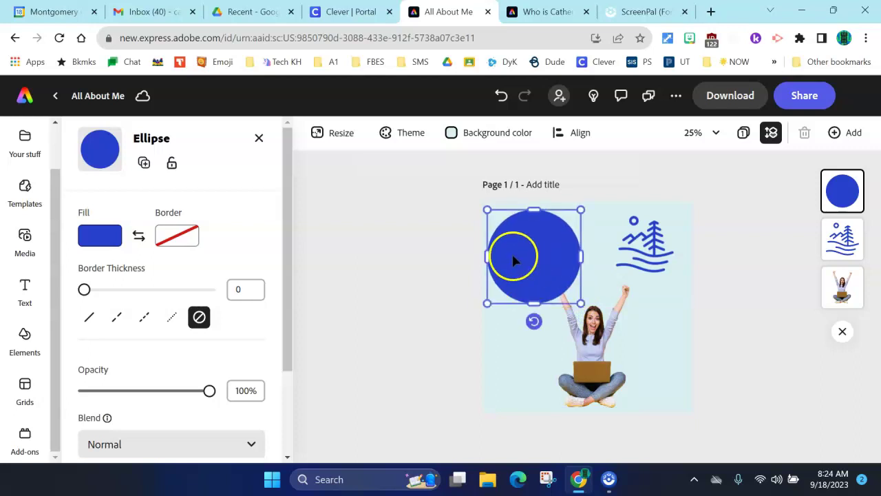
Change the circle's fill to the light blue among the recommended colors
click(90, 238)
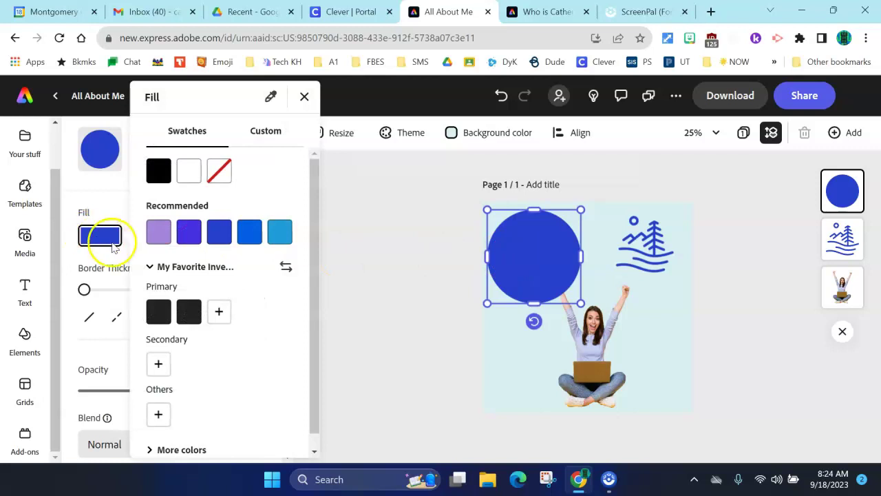
click(278, 233)
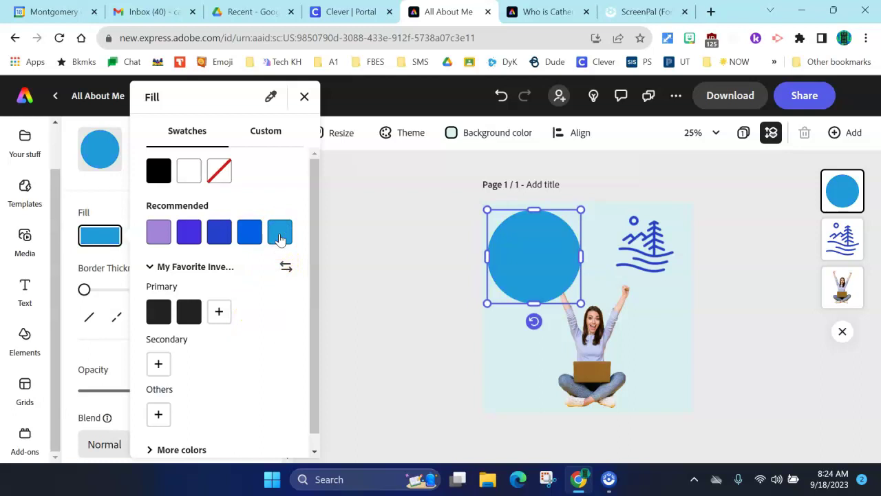
click(357, 256)
click(356, 257)
Bring the woman's photo to the top of the layer order, in front of the blue circle
click(449, 343)
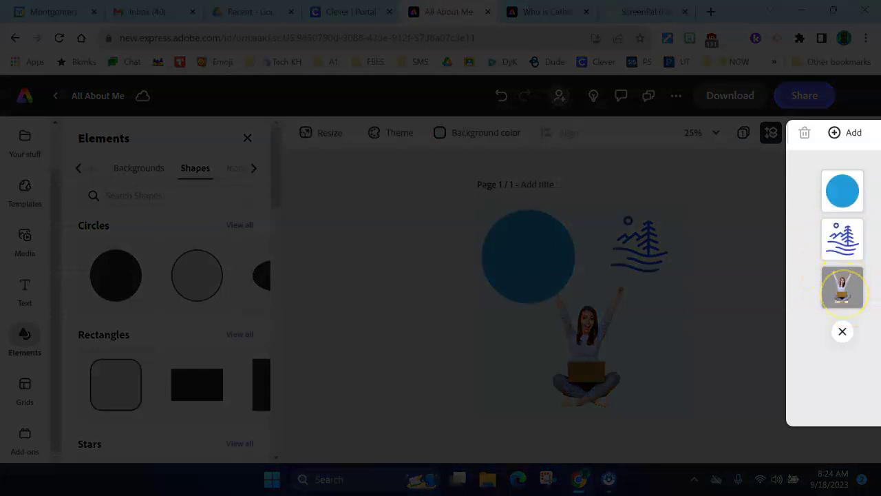
drag(842, 286, 844, 208)
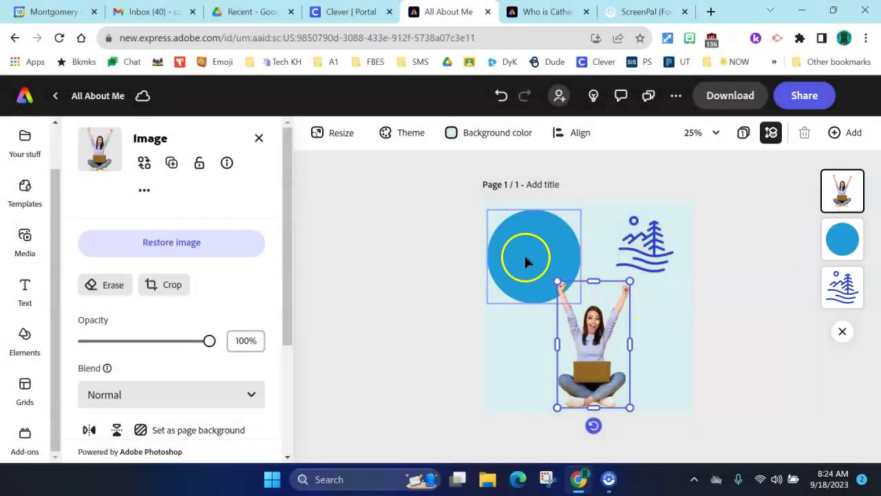
click(259, 137)
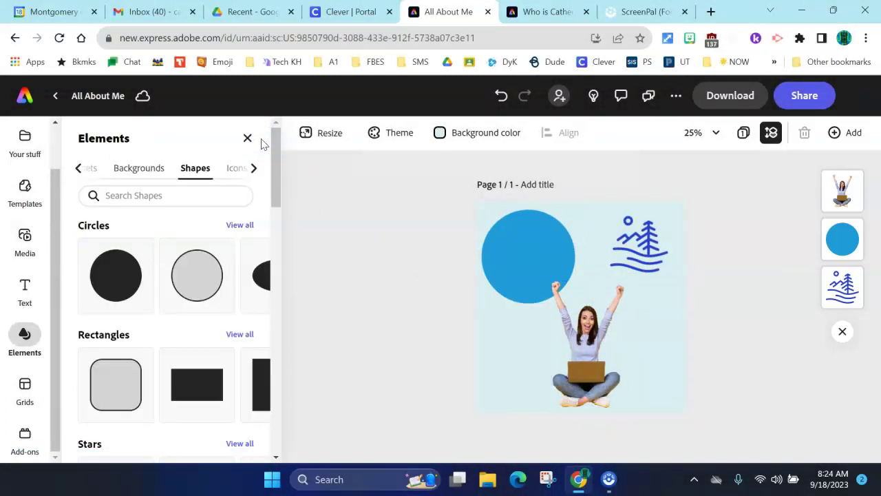
Search the shapes for "line" and add the horizontal broken line with a dot in its center
click(204, 195)
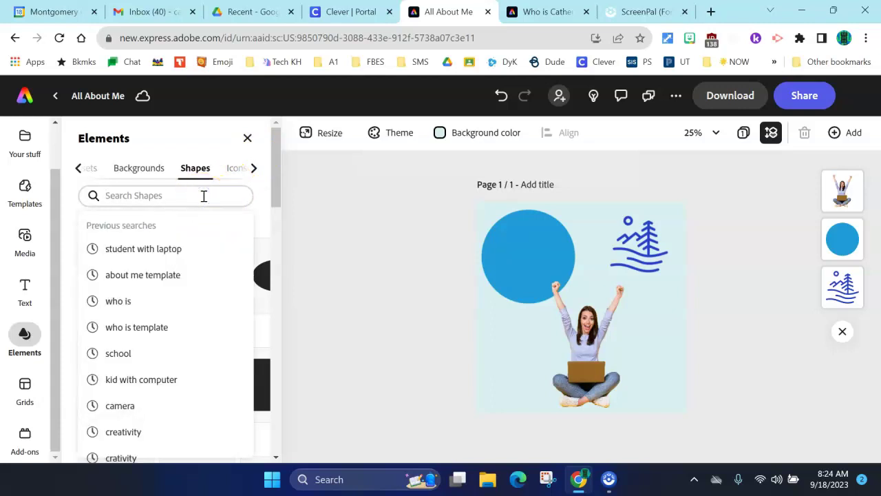
text(lin)
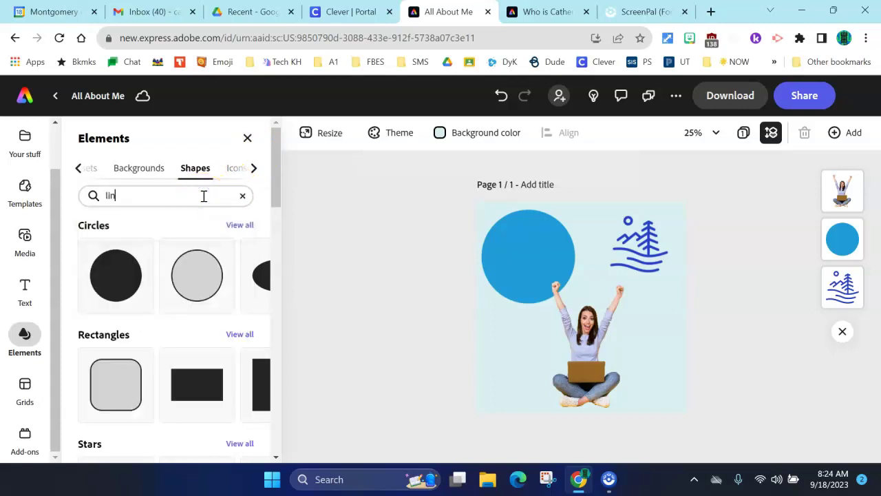
text(e)
key(Return)
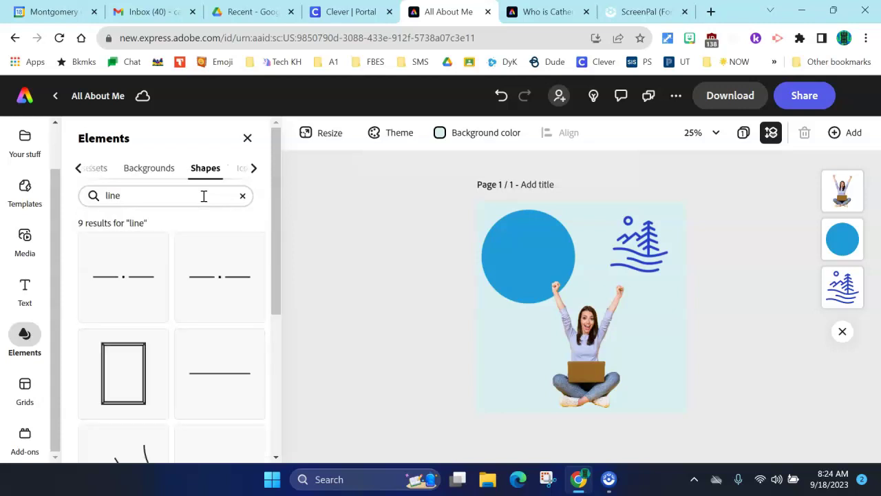
scroll(206, 385, down, 3)
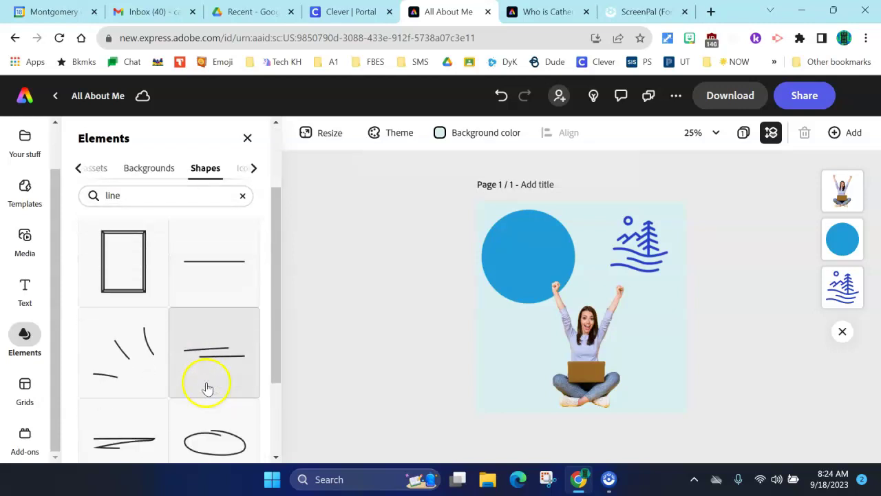
scroll(207, 385, down, 3)
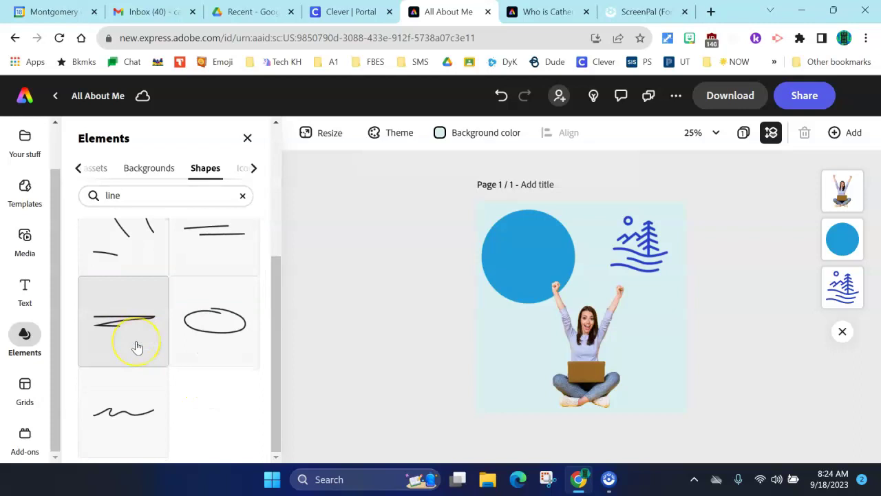
scroll(137, 346, up, 5)
click(122, 296)
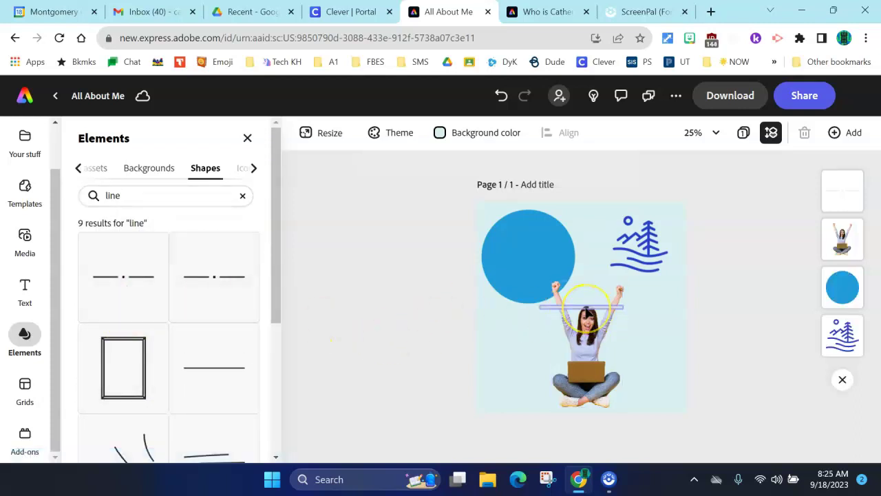
Move the line below the circle so it ends at the woman's chest, and set its border color to pink #F7C6DF
drag(581, 306, 541, 361)
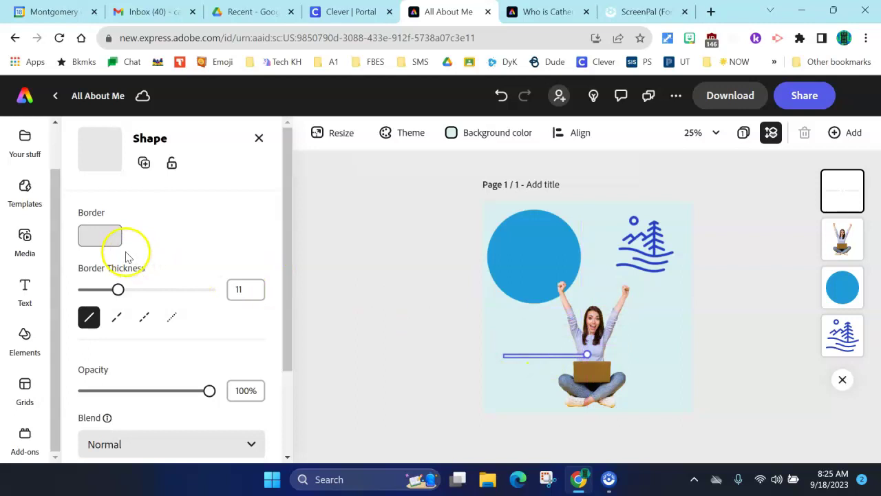
click(106, 236)
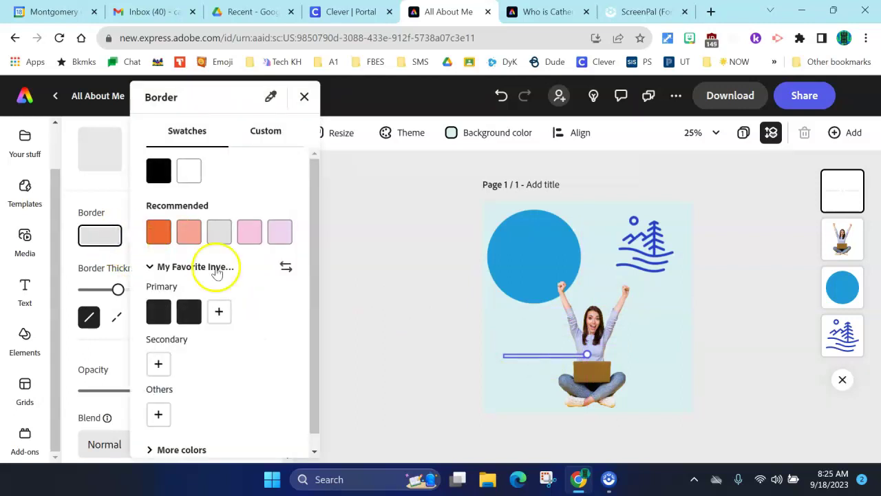
click(252, 237)
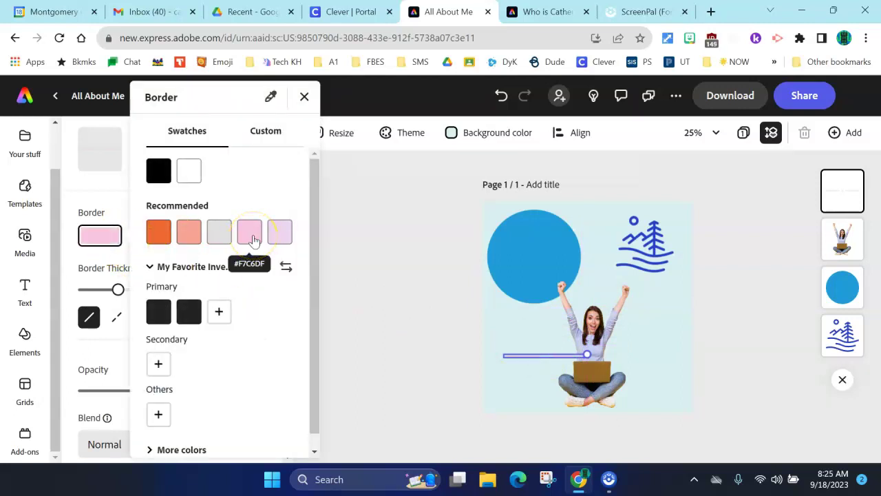
click(529, 357)
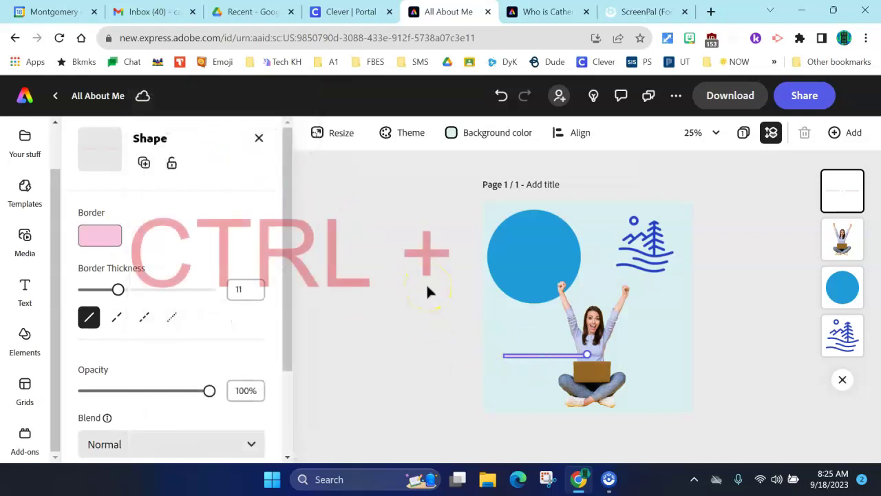
key(ctrl+plus)
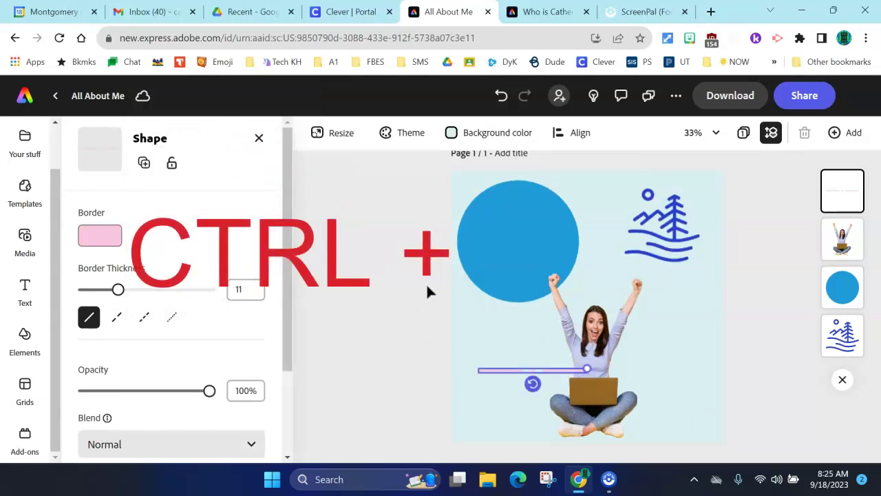
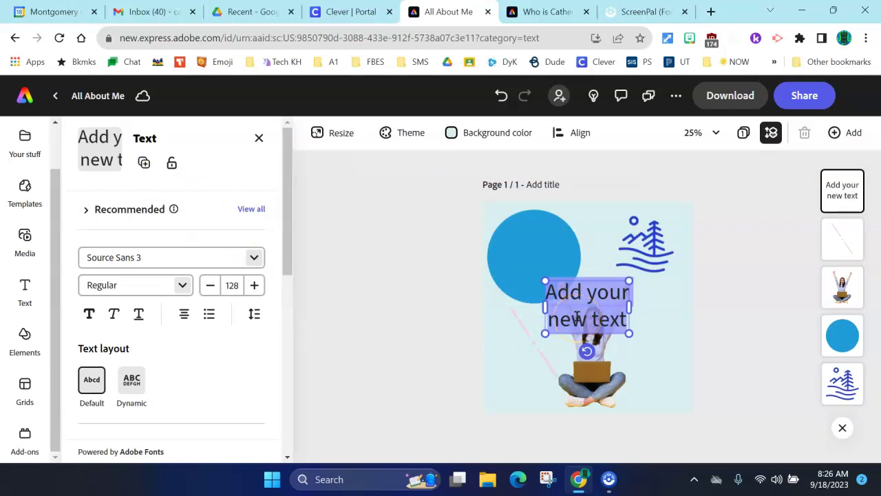
Replace the placeholder text in the new text box with "Love nature"
click(577, 316)
click(625, 324)
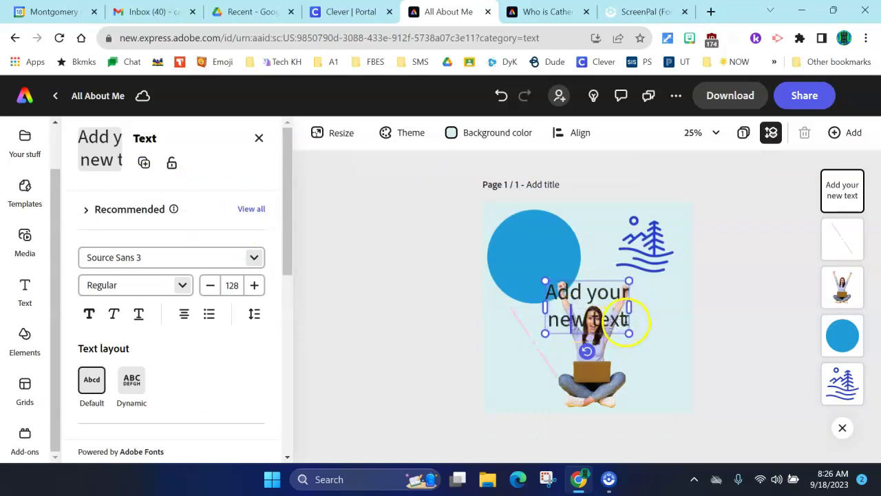
shift+click(550, 292)
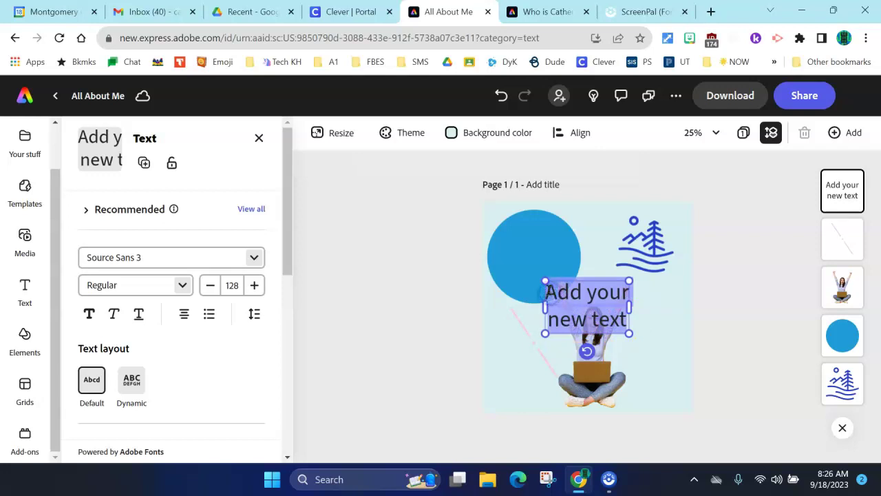
text(Love nature)
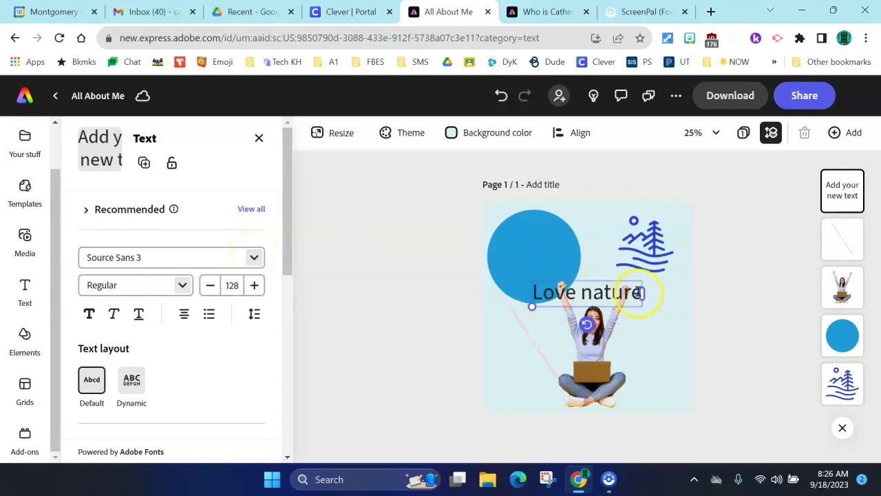
Set the font of the "Love nature" text to Adobe Handwriting in the Ernie style
double_click(560, 297)
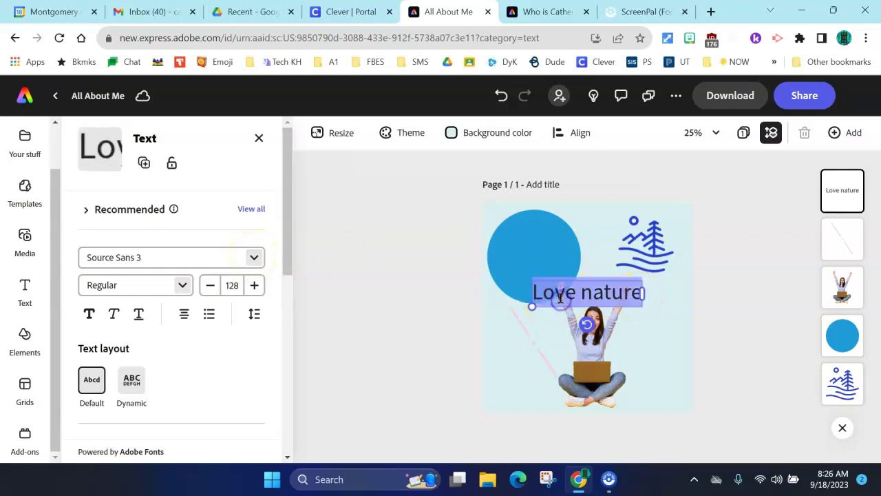
click(169, 259)
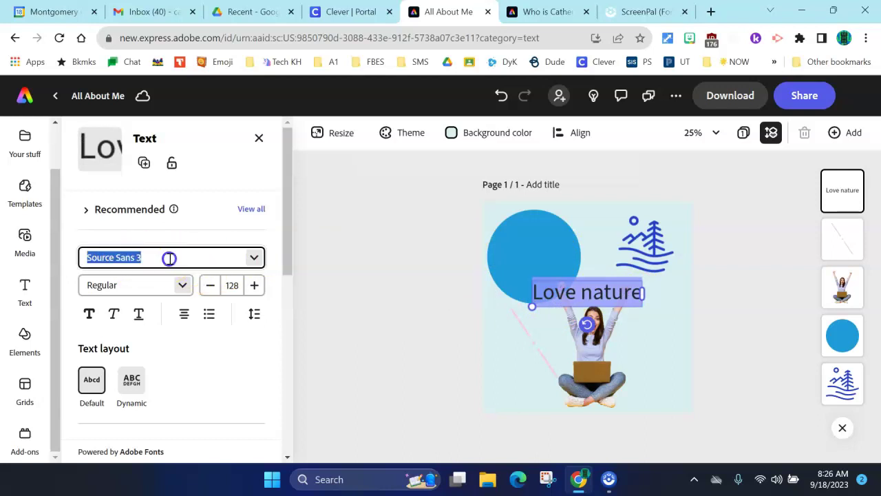
click(255, 258)
scroll(198, 318, down, 3)
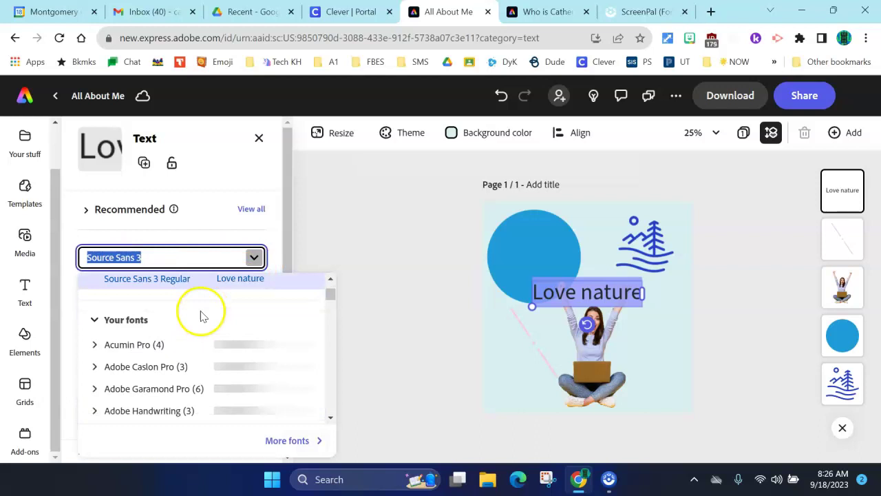
scroll(197, 316, down, 1)
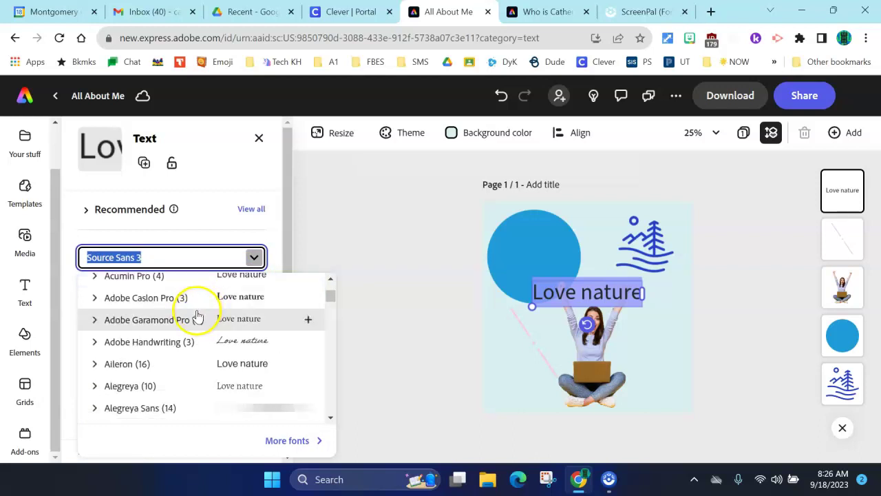
click(165, 347)
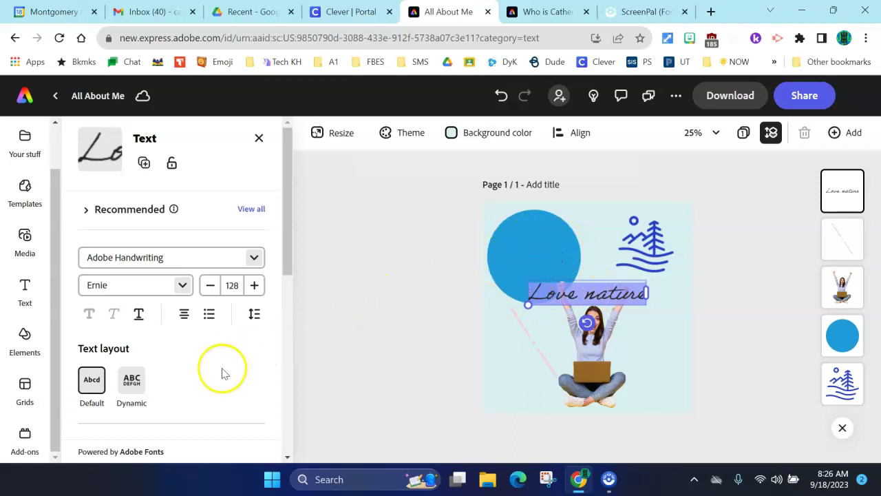
Set the fill color of the "Love nature" text to the light blue swatch from the additional colors
scroll(222, 370, down, 2)
scroll(222, 370, down, 4)
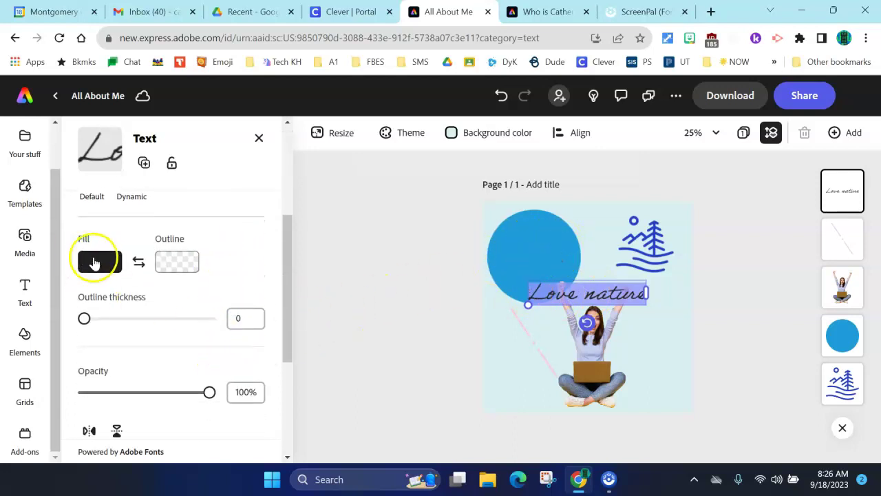
click(102, 262)
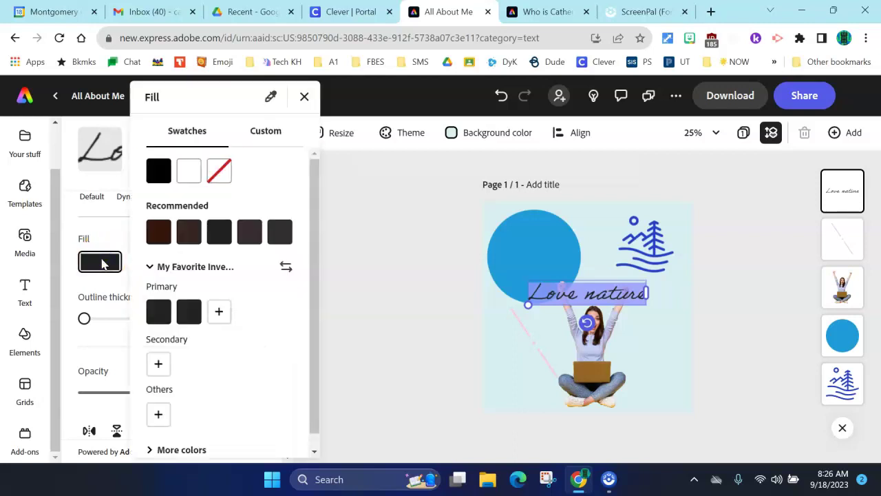
click(199, 434)
scroll(200, 413, down, 3)
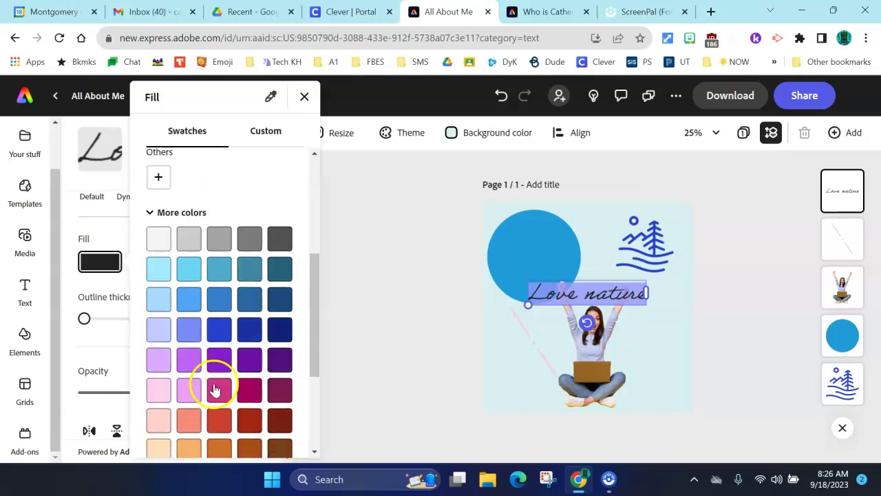
click(159, 299)
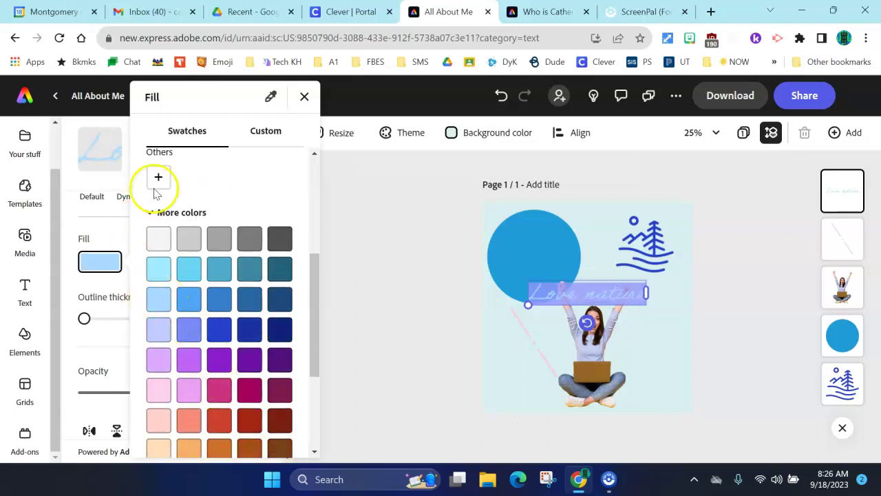
click(305, 96)
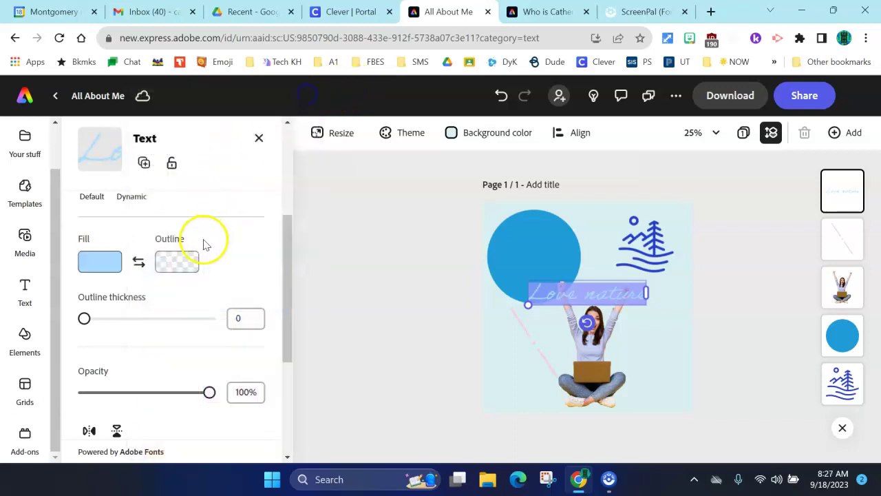
Give the "Love nature" text a royal blue outline from the additional colors
click(170, 262)
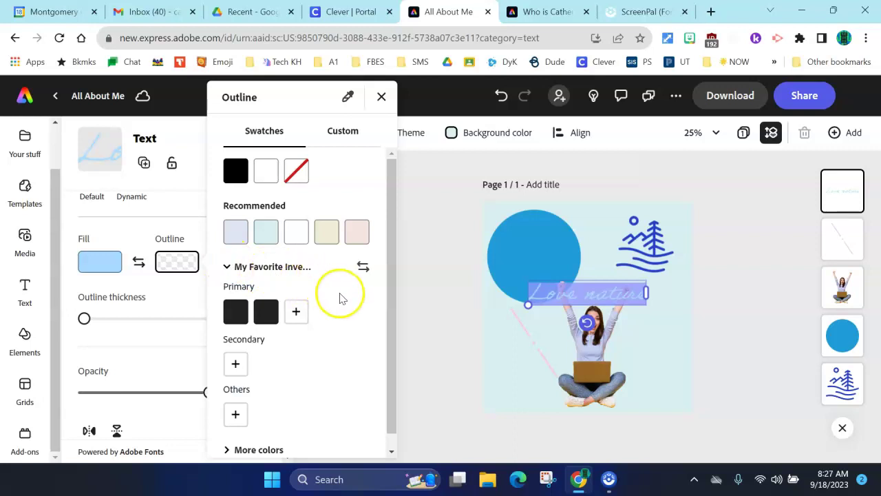
scroll(309, 325, down, 1)
scroll(309, 325, down, 1)
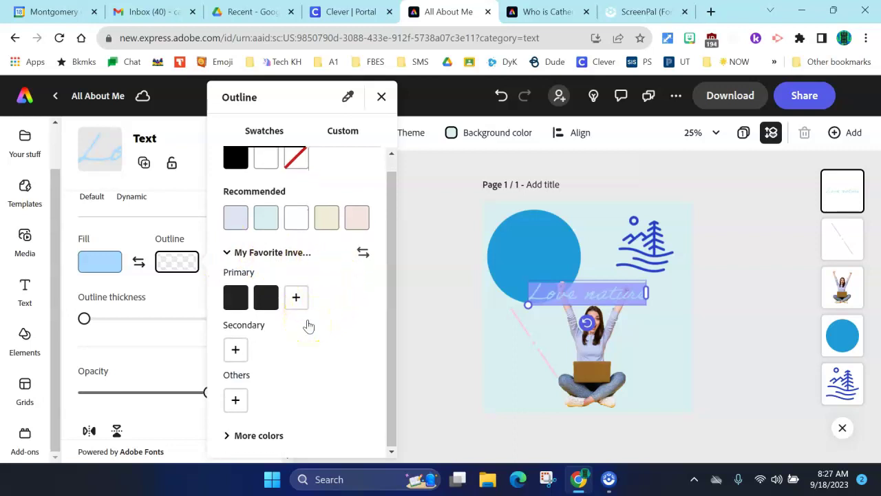
click(269, 437)
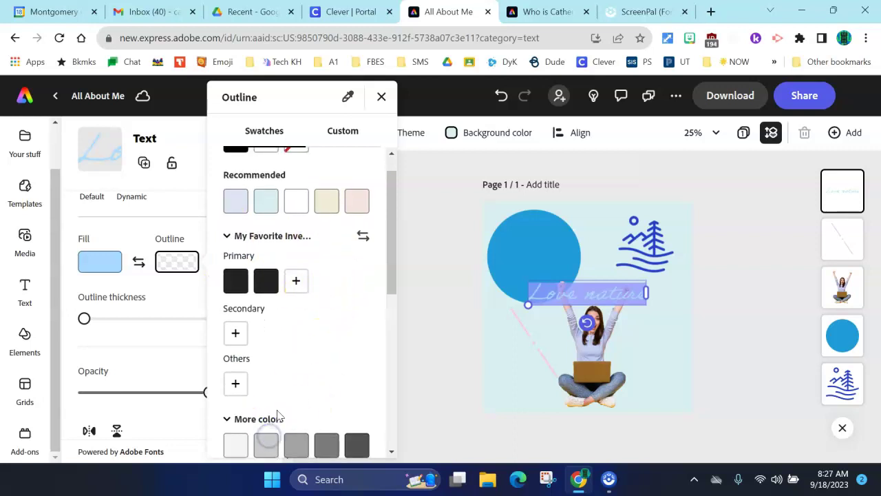
scroll(282, 406, down, 3)
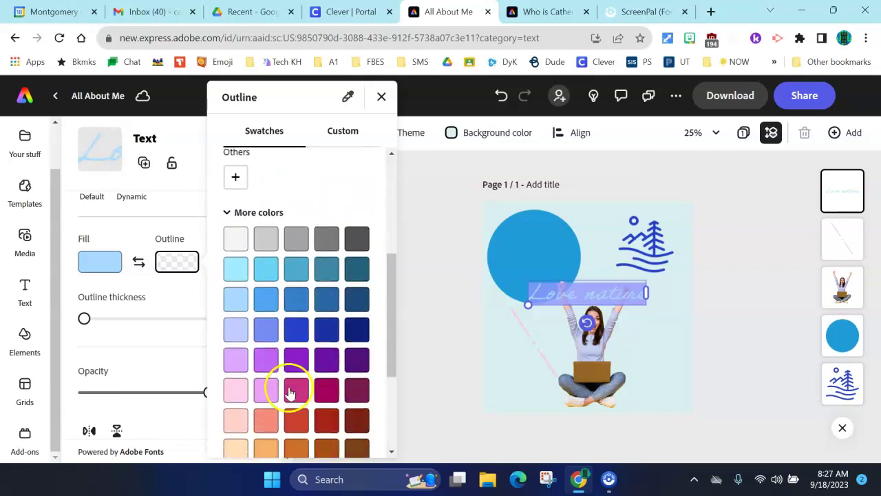
click(296, 331)
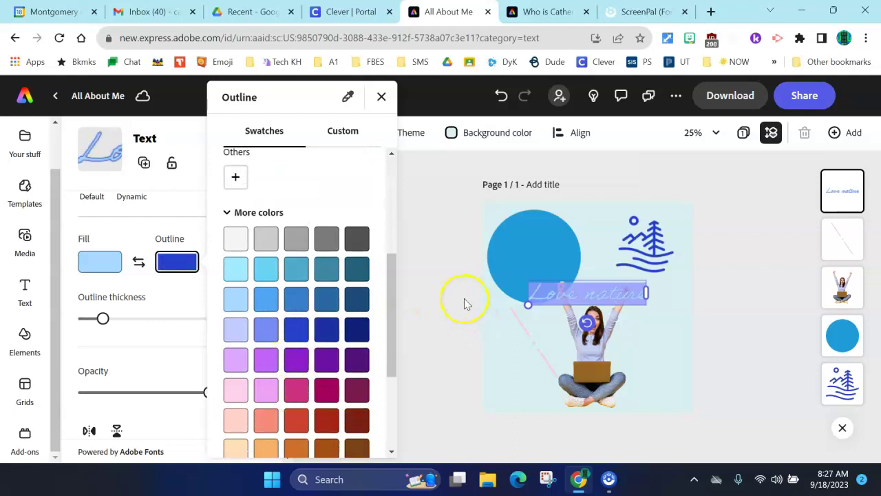
click(382, 96)
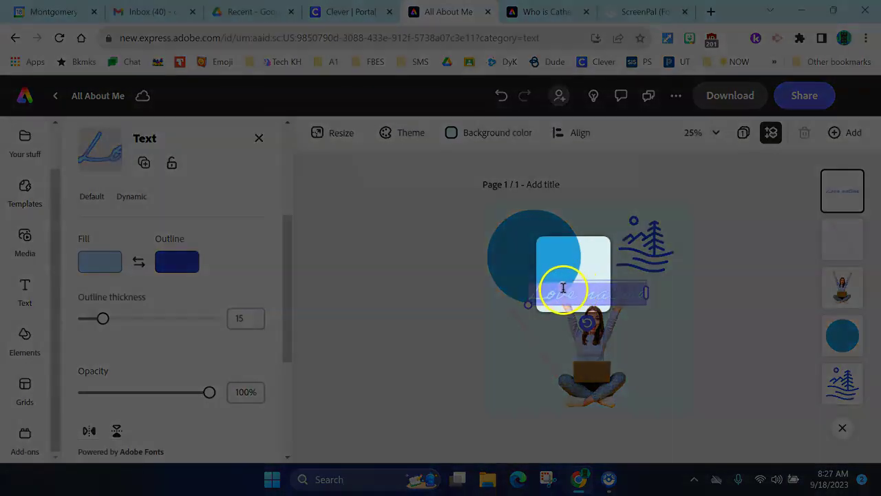
Move the "Love nature" text onto the blue circle and shrink it to fit inside, then deselect it
drag(571, 284, 531, 246)
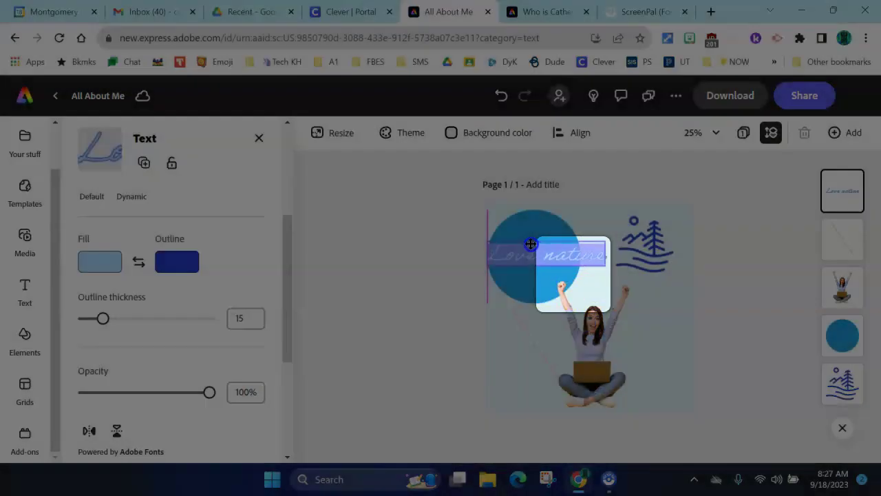
drag(490, 265, 525, 261)
click(398, 322)
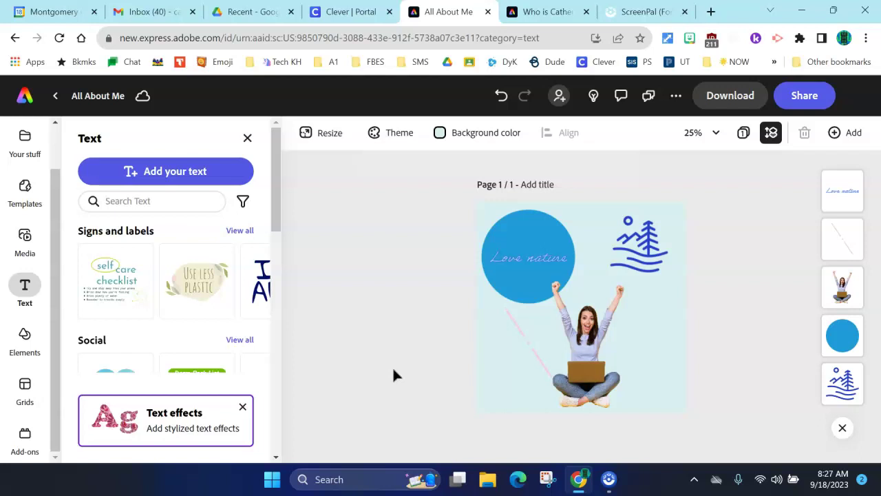
Publish the design to the web with the title "All About Me" and the author shown, then reopen the sharing options
click(740, 96)
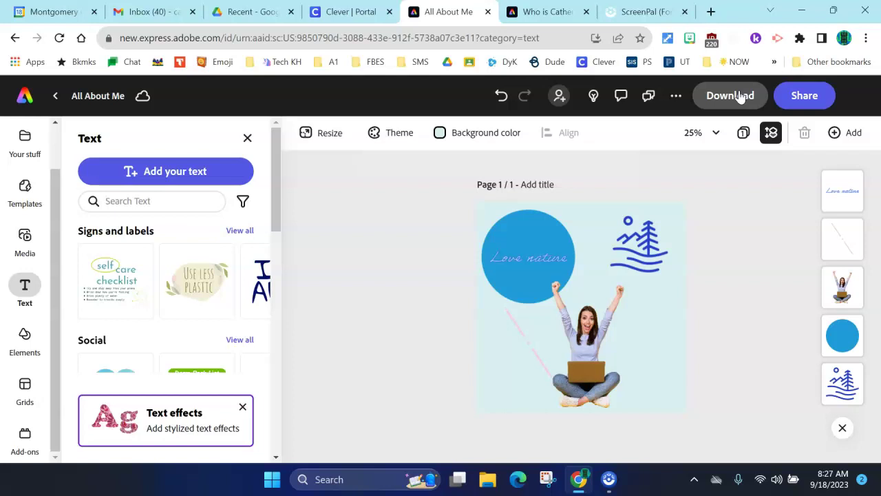
click(828, 96)
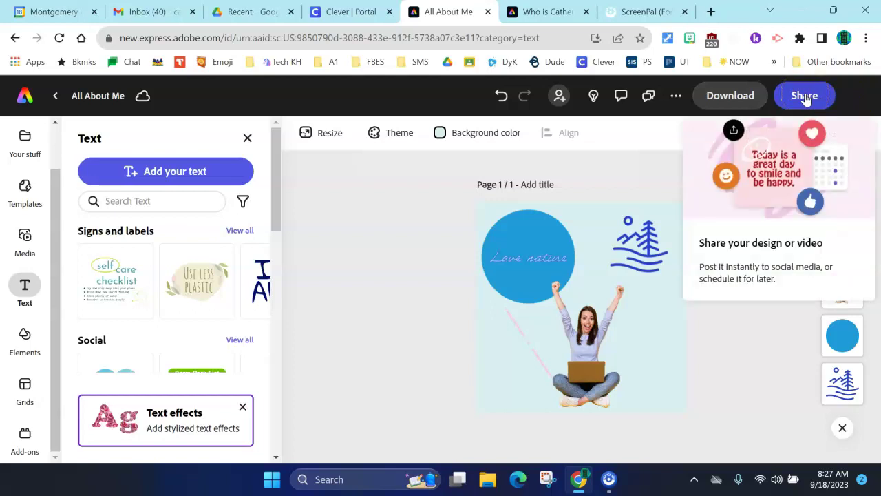
click(804, 96)
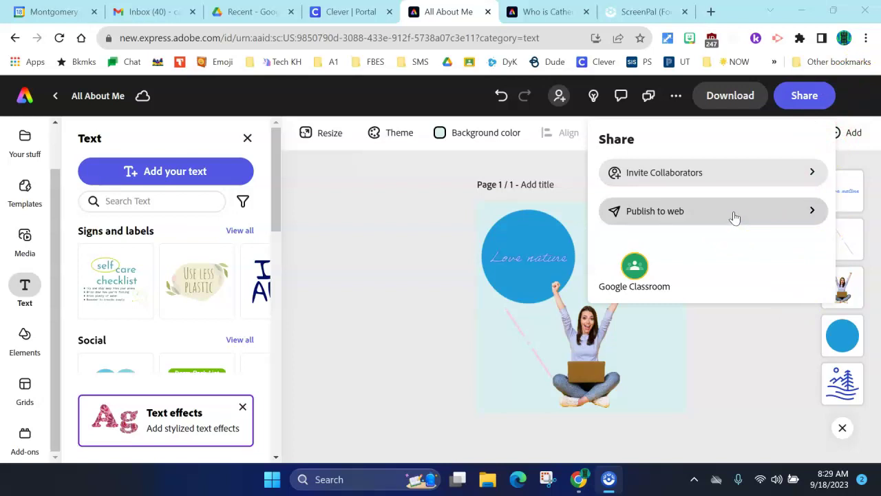
click(734, 218)
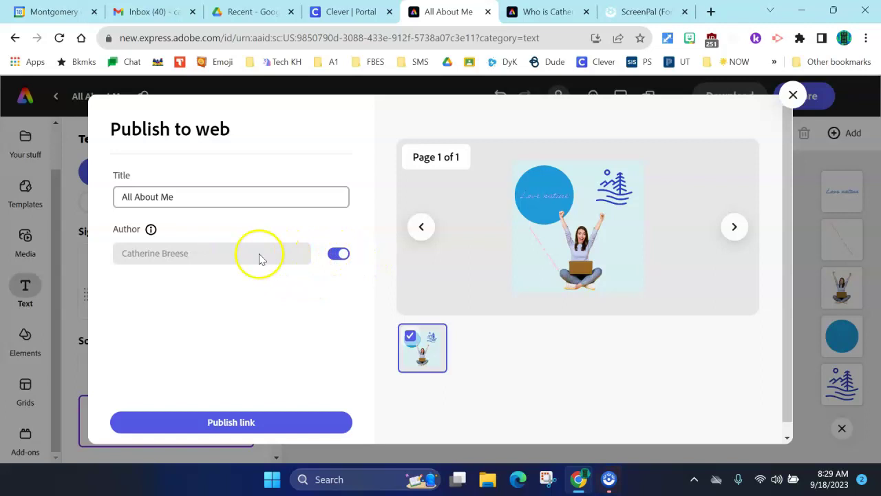
click(320, 424)
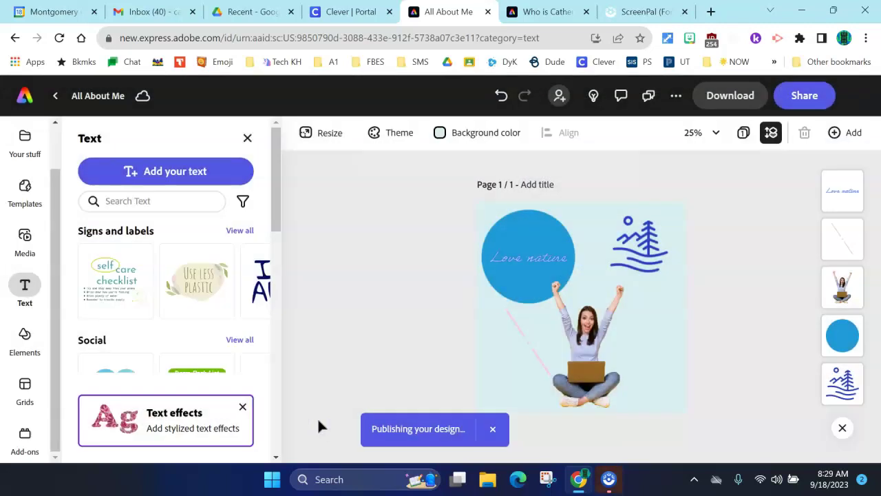
click(818, 100)
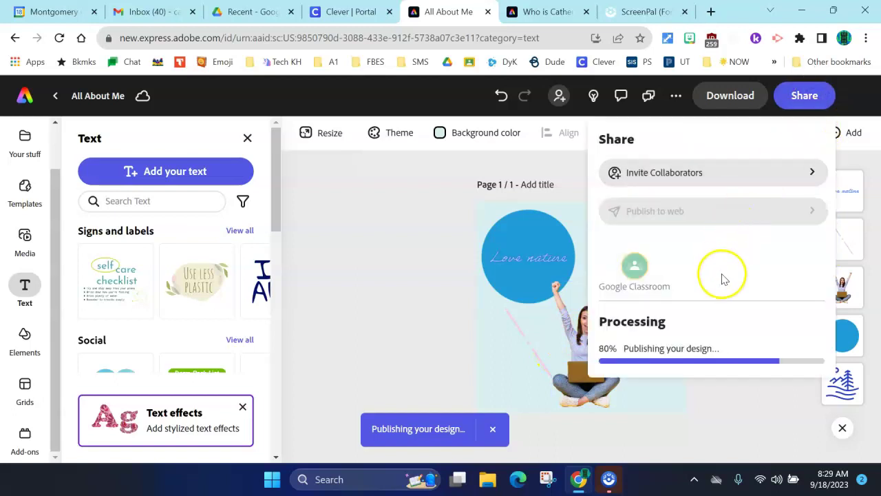